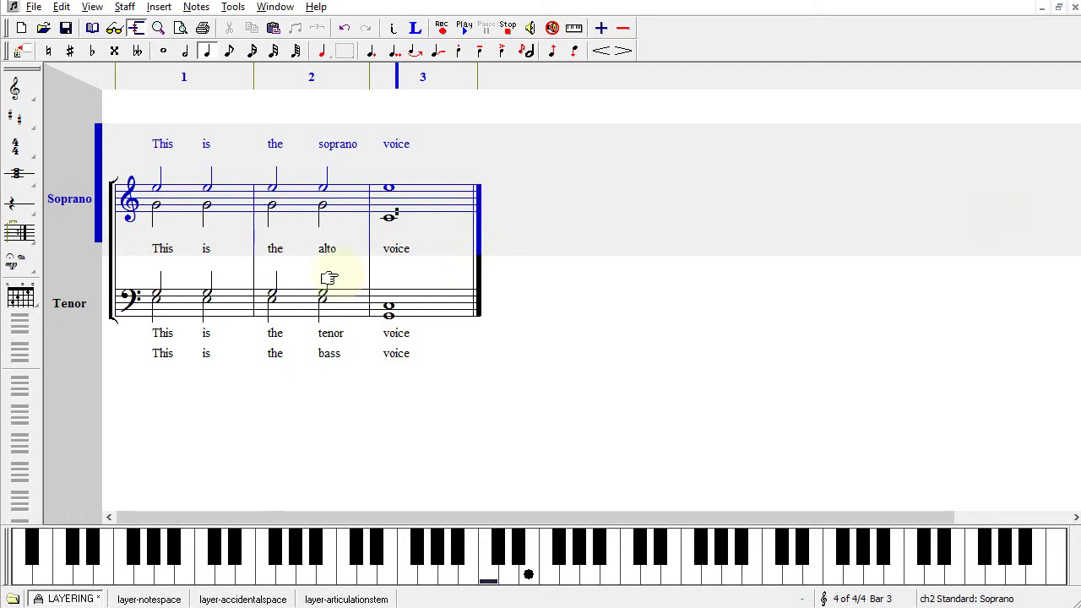
- Open LAYERING.nwc from the SAMPLES folder through File > Open Sample
{"action": "left_click", "coordinate": [34, 9]}
{"action": "left_click", "coordinate": [70, 82]}
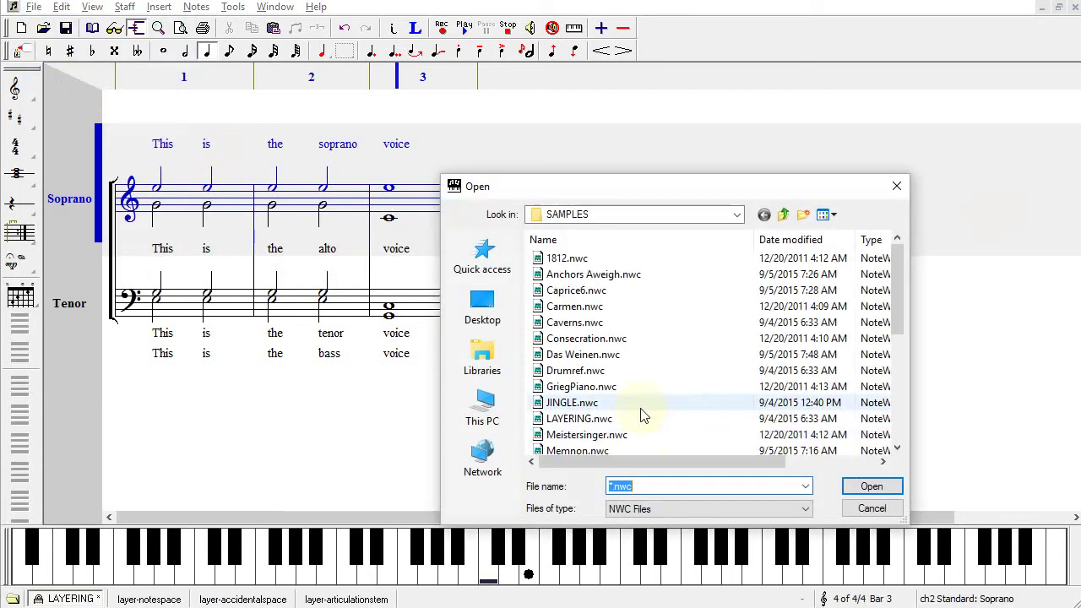
{"action": "double_click", "coordinate": [570, 419]}
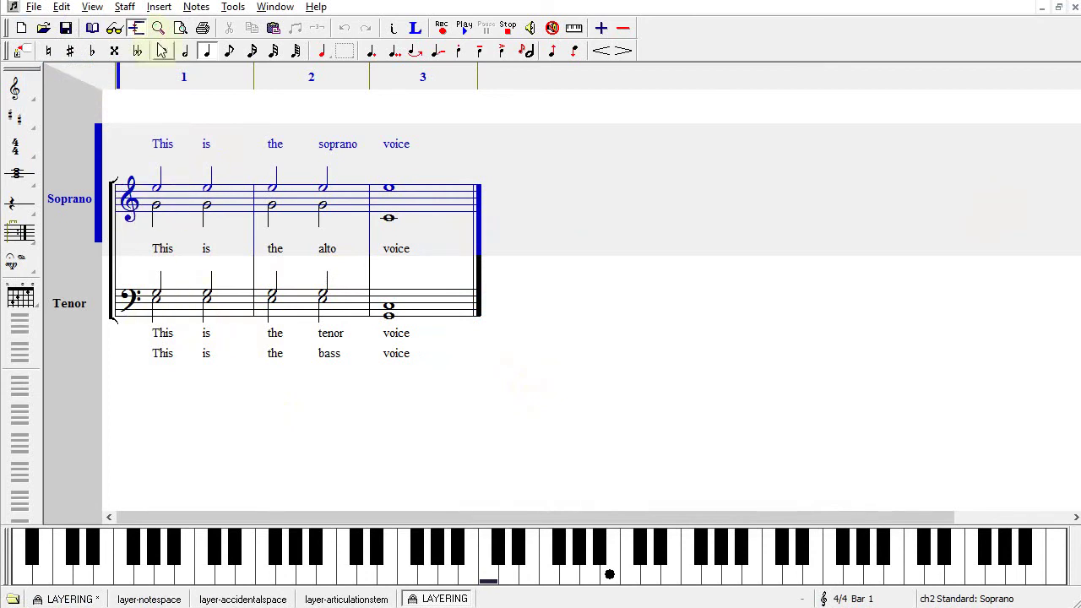
- Toggle staff layering off and on, then uncheck View > Layering in Edit Mode
{"action": "left_click", "coordinate": [138, 28]}
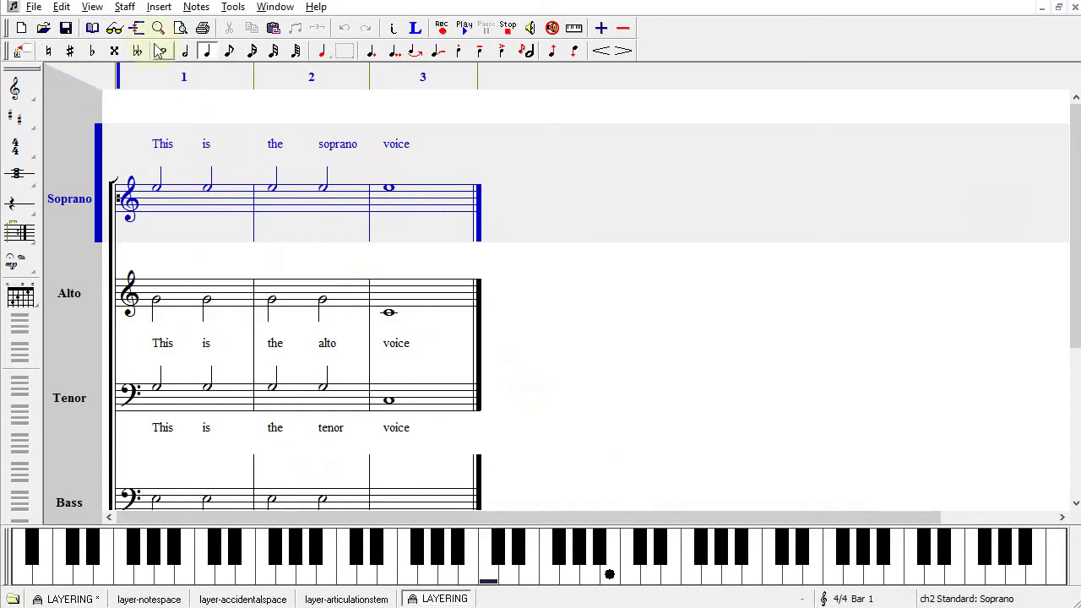
{"action": "left_click", "coordinate": [137, 28]}
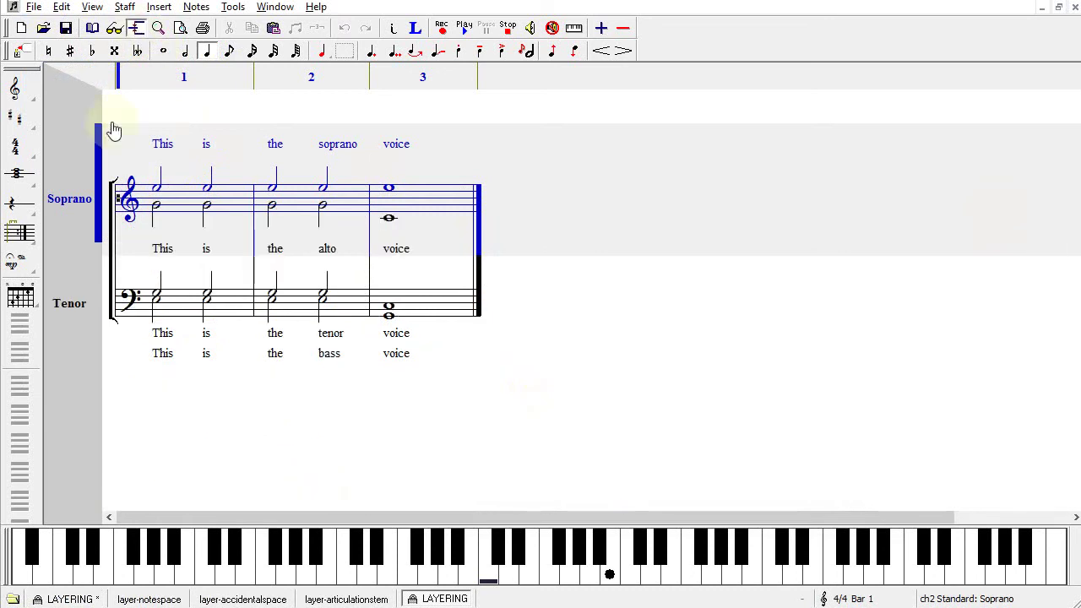
{"action": "left_click", "coordinate": [92, 7]}
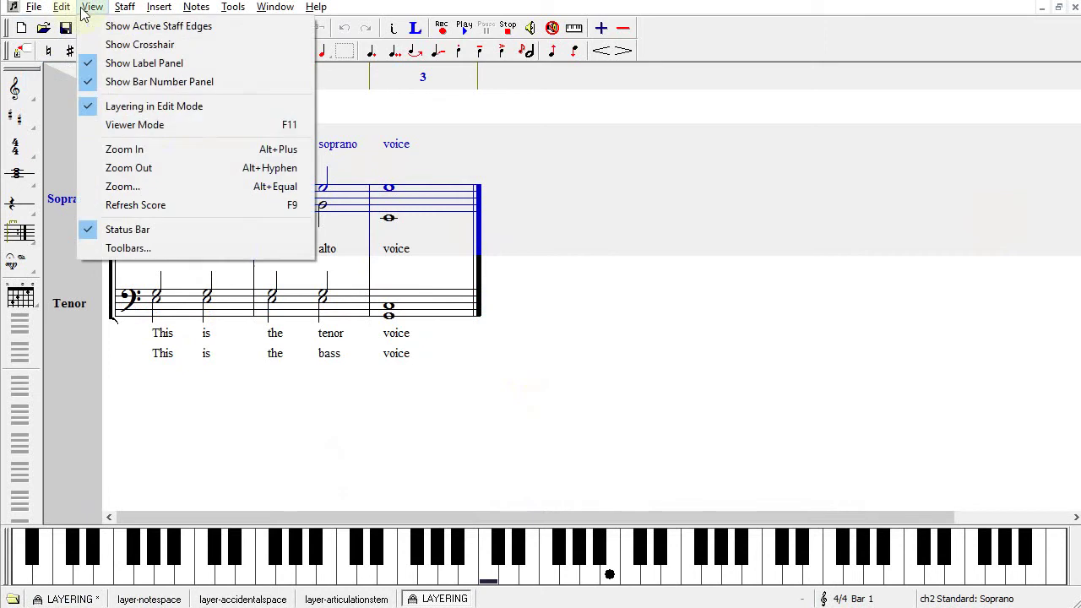
{"action": "left_click", "coordinate": [155, 107]}
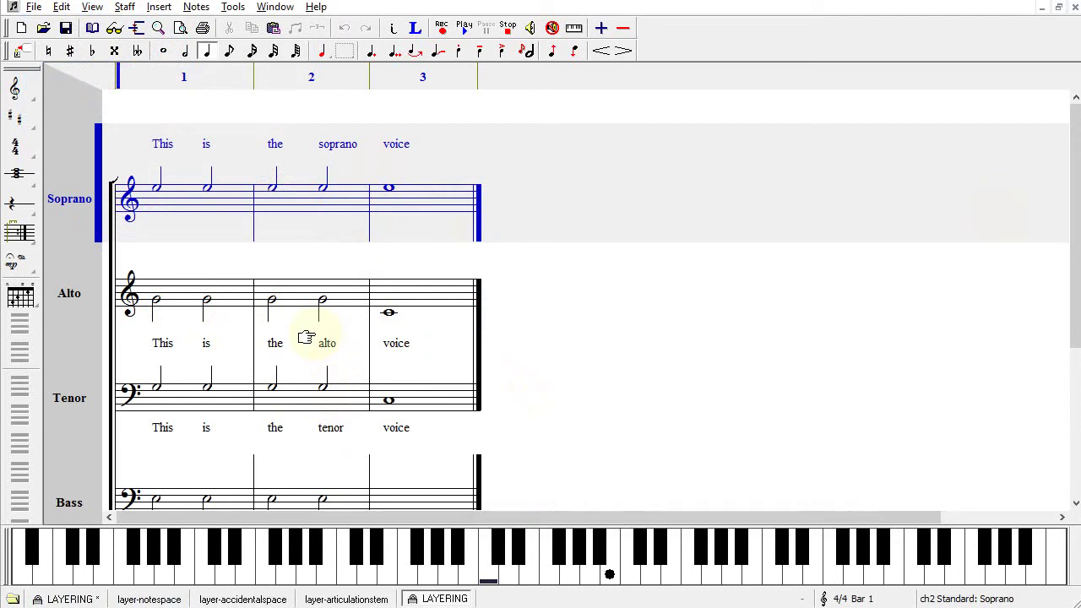
{"action": "left_click", "coordinate": [124, 7]}
{"action": "left_click", "coordinate": [203, 248]}
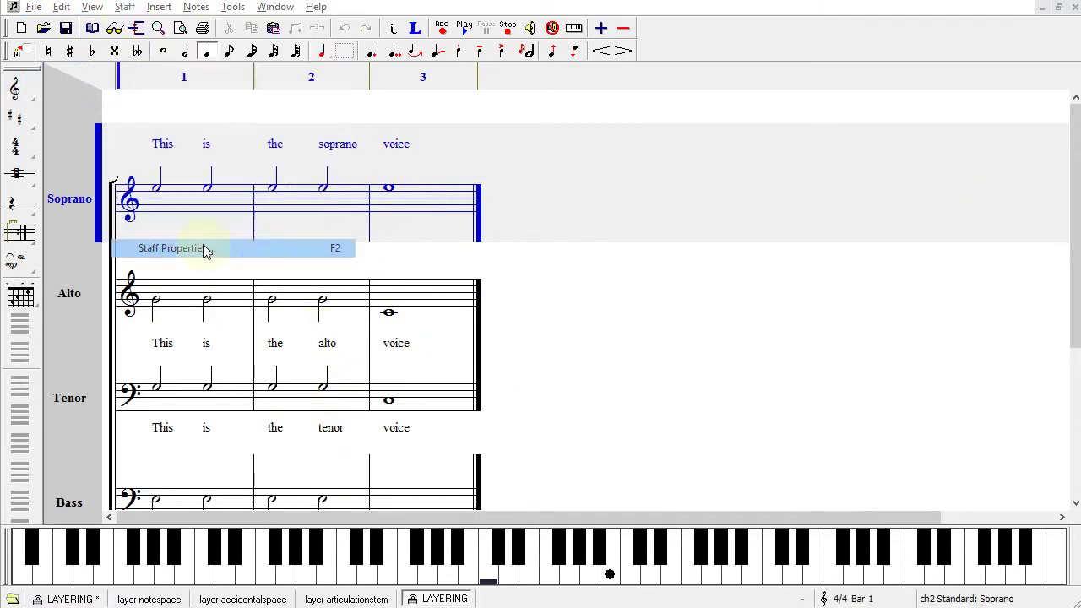
{"action": "left_click", "coordinate": [642, 326]}
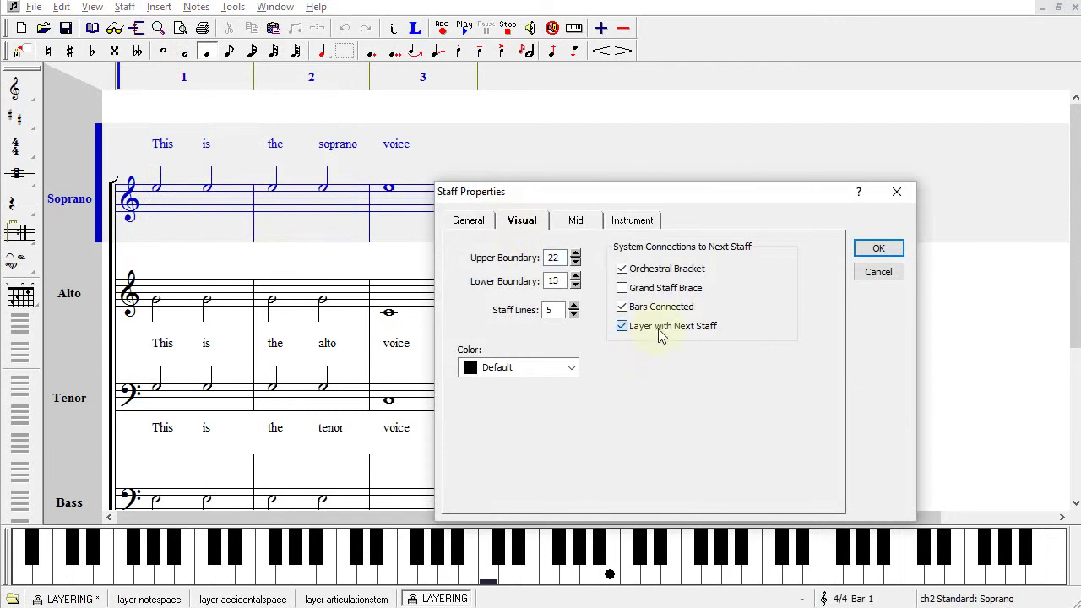
{"action": "left_click", "coordinate": [651, 326]}
{"action": "left_click", "coordinate": [879, 248]}
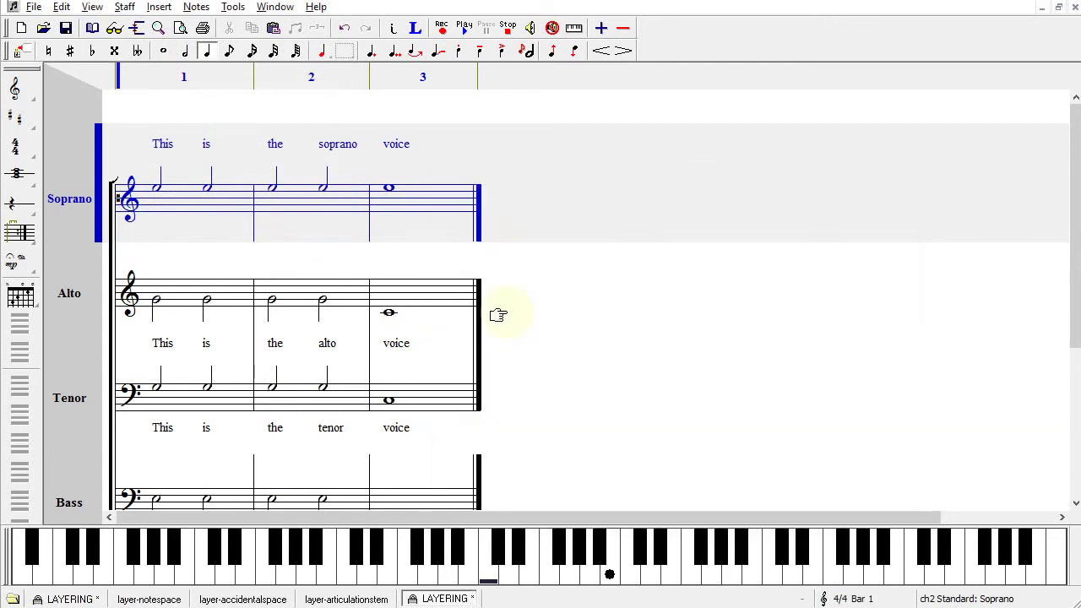
{"action": "left_click", "coordinate": [204, 296]}
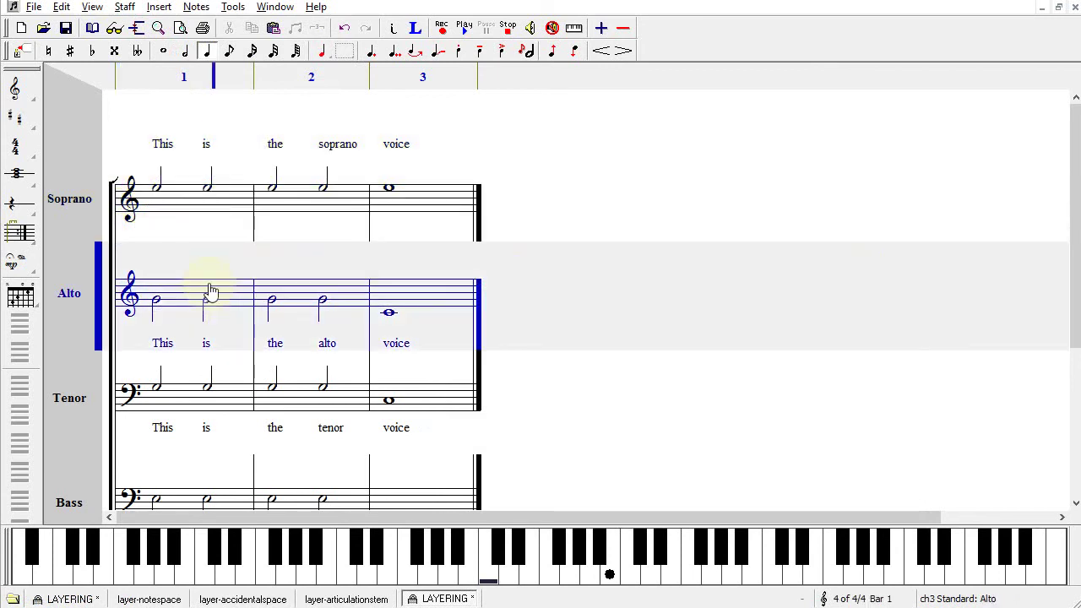
{"action": "double_click", "coordinate": [211, 291]}
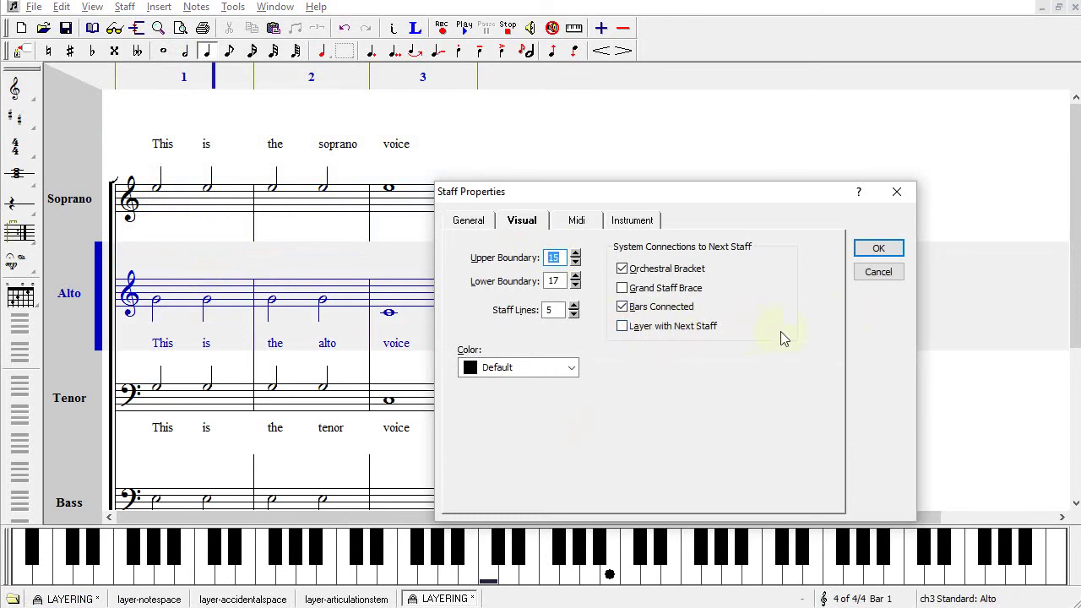
{"action": "left_click", "coordinate": [880, 249]}
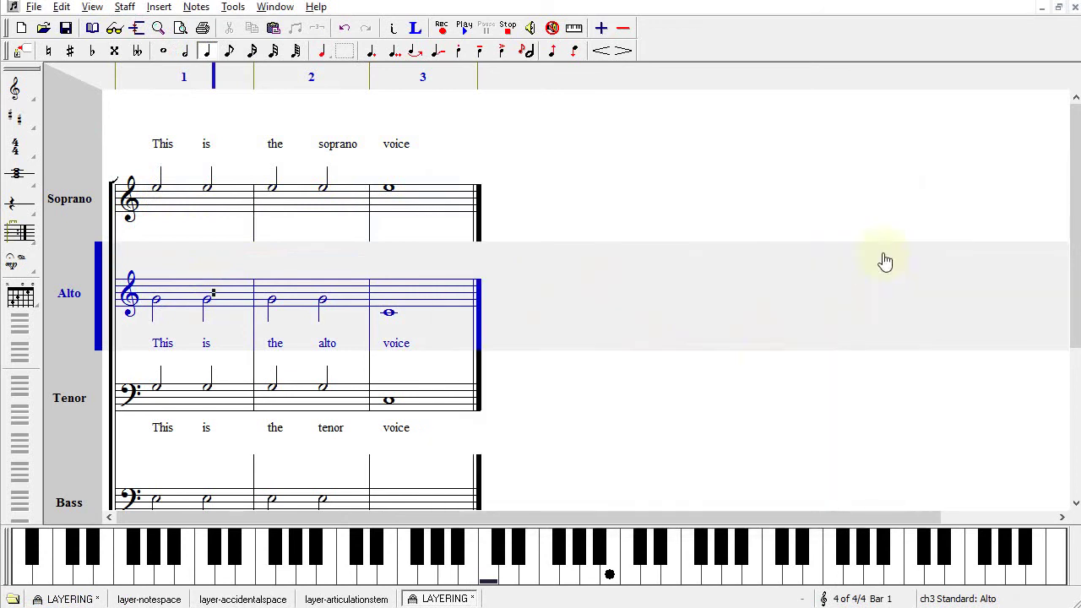
{"action": "right_click", "coordinate": [59, 399]}
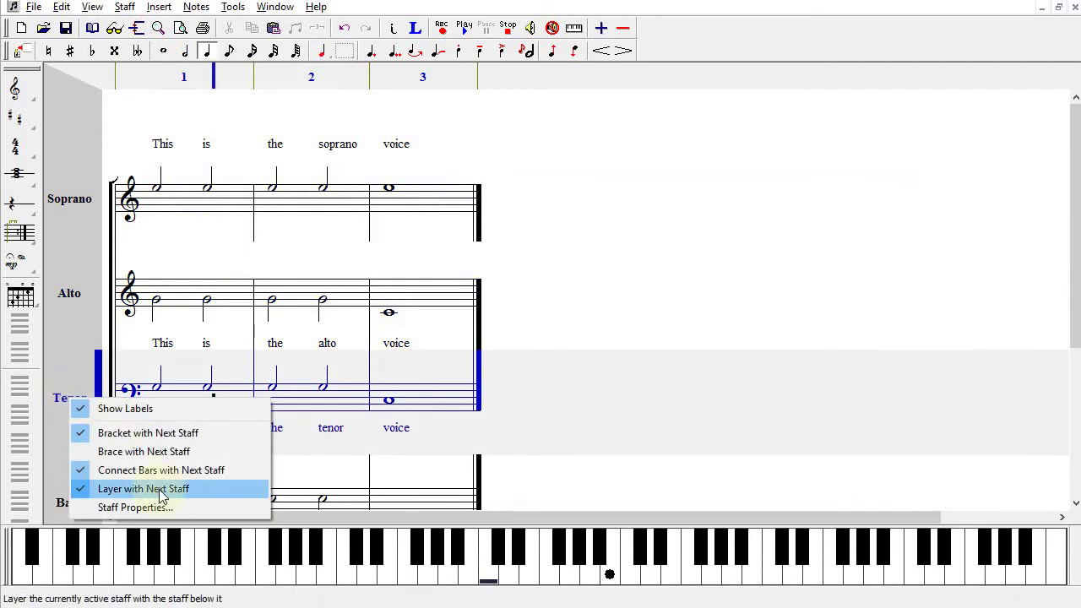
{"action": "left_click", "coordinate": [351, 473]}
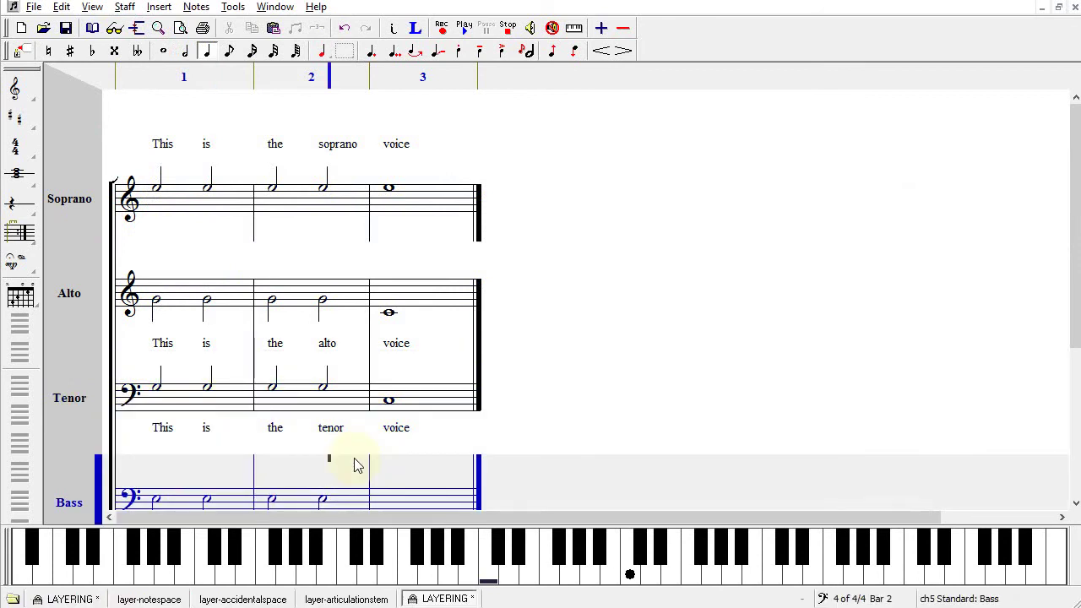
{"action": "right_click", "coordinate": [69, 476]}
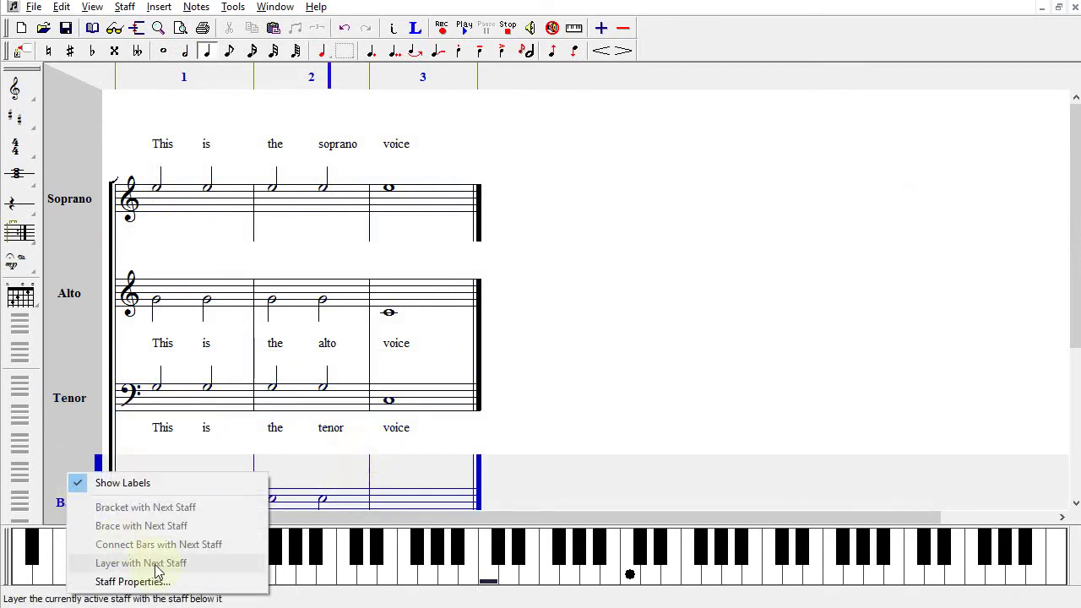
{"action": "left_click", "coordinate": [538, 335]}
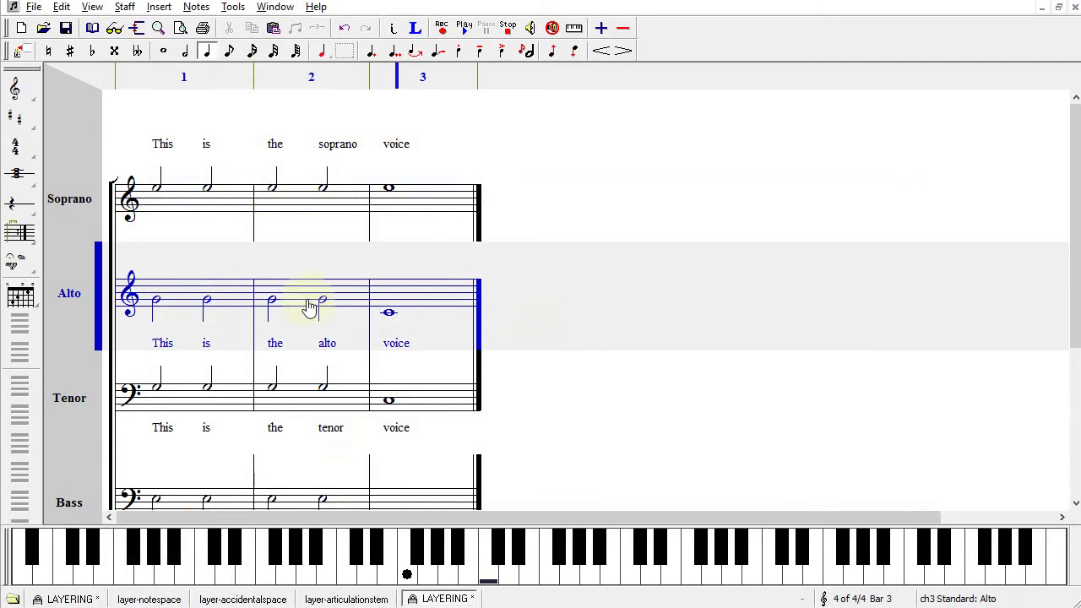
{"action": "left_click", "coordinate": [33, 8]}
{"action": "left_click", "coordinate": [78, 272]}
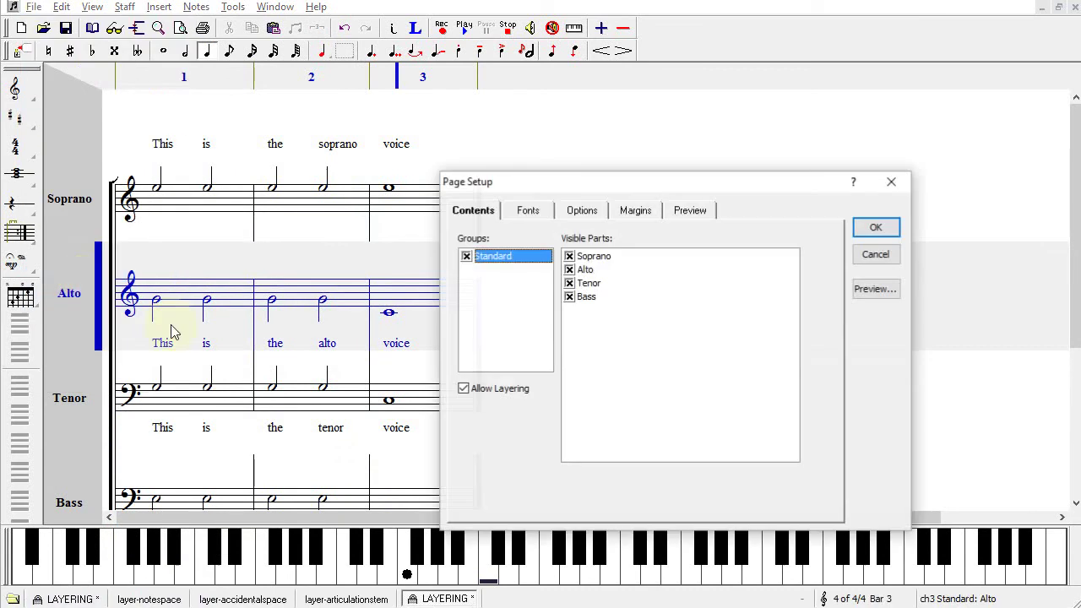
{"action": "left_click", "coordinate": [505, 393]}
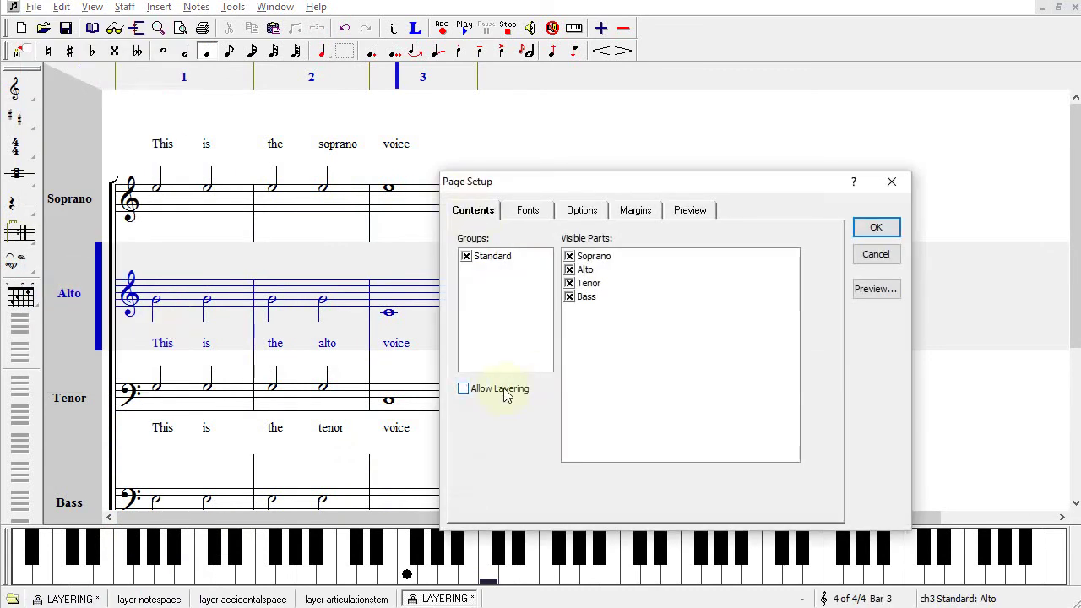
{"action": "left_click", "coordinate": [887, 231]}
{"action": "left_click", "coordinate": [34, 7]}
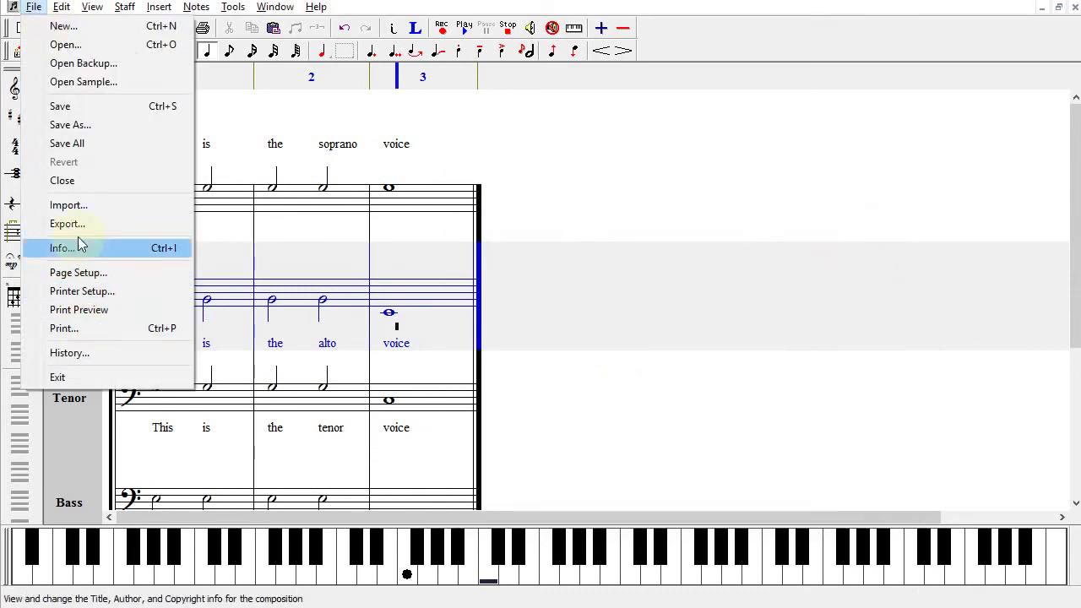
{"action": "left_click", "coordinate": [82, 310]}
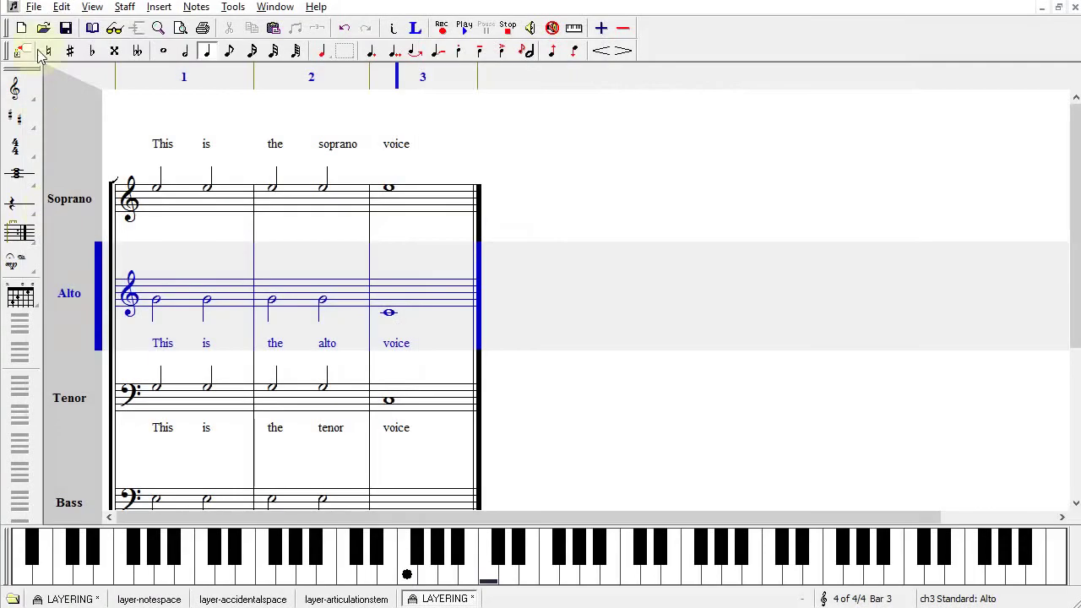
{"action": "left_click", "coordinate": [34, 7]}
{"action": "left_click", "coordinate": [97, 273]}
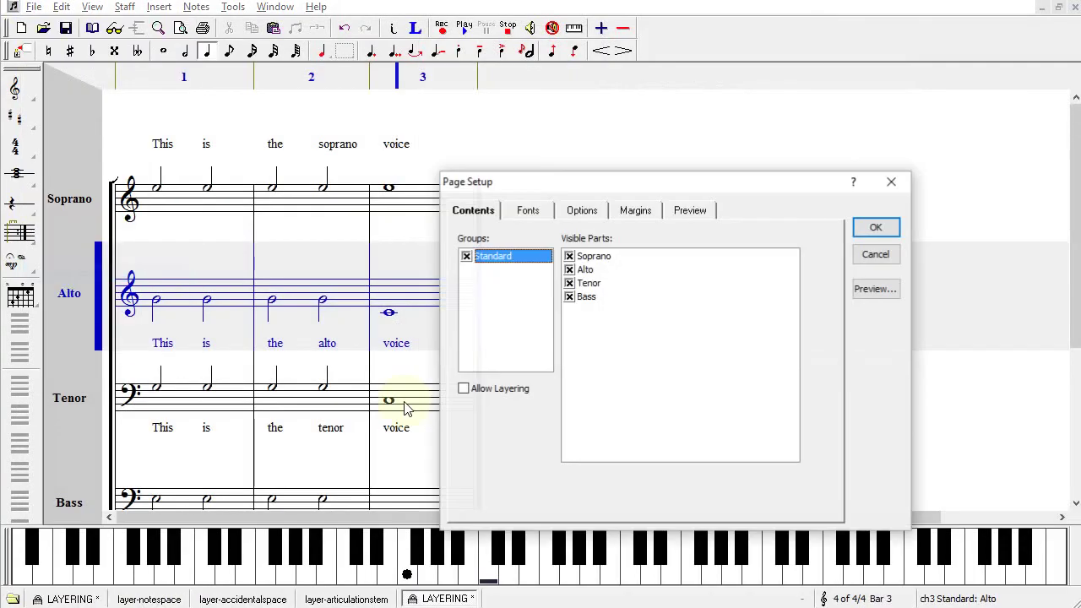
{"action": "left_click", "coordinate": [466, 390]}
{"action": "left_click", "coordinate": [876, 230]}
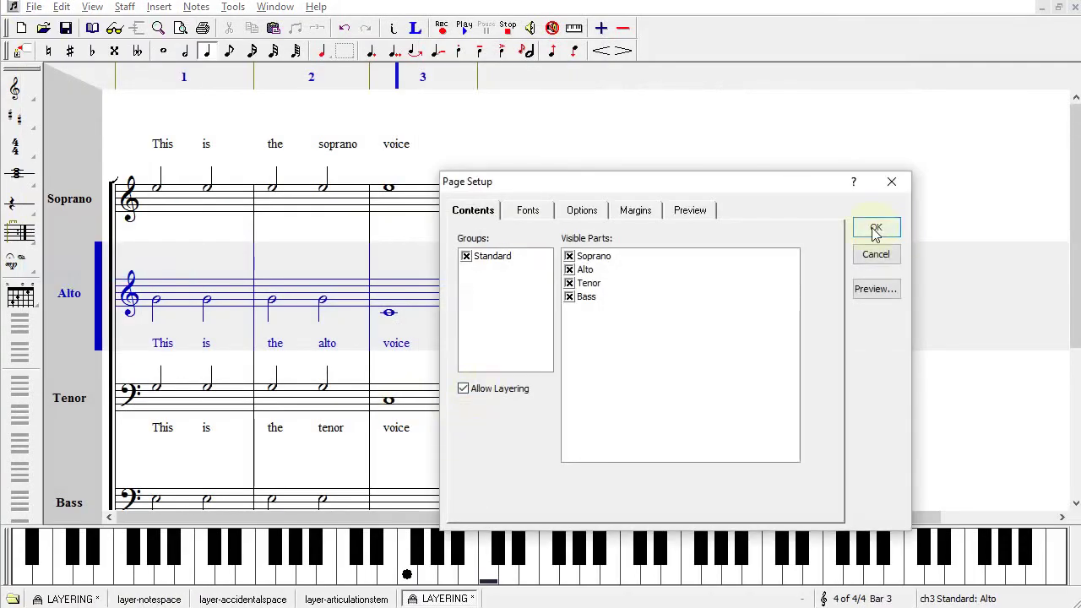
{"action": "left_click", "coordinate": [180, 28]}
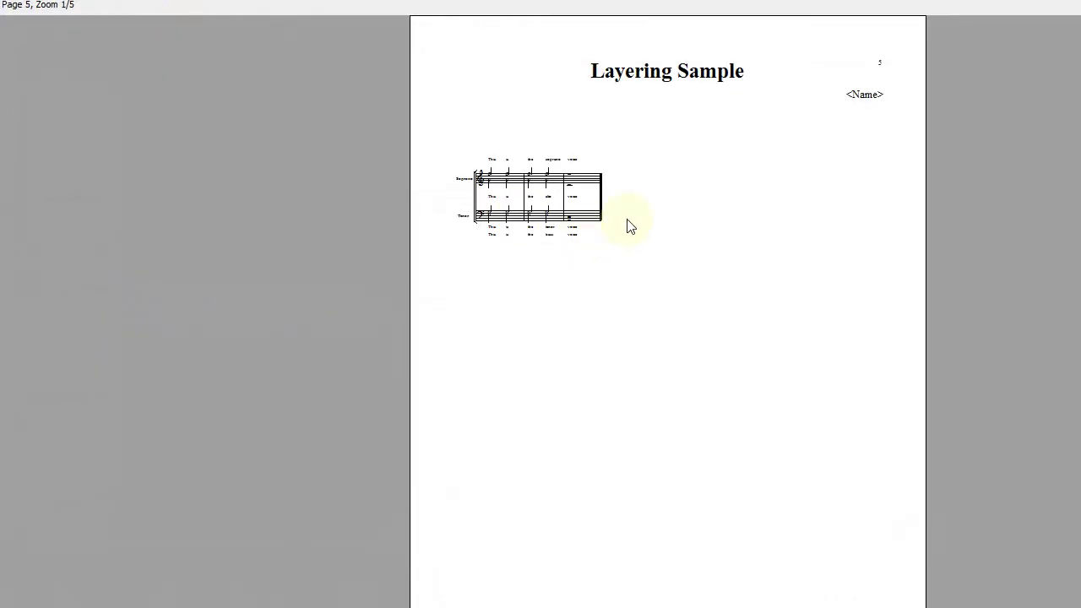
{"action": "key", "text": "Escape"}
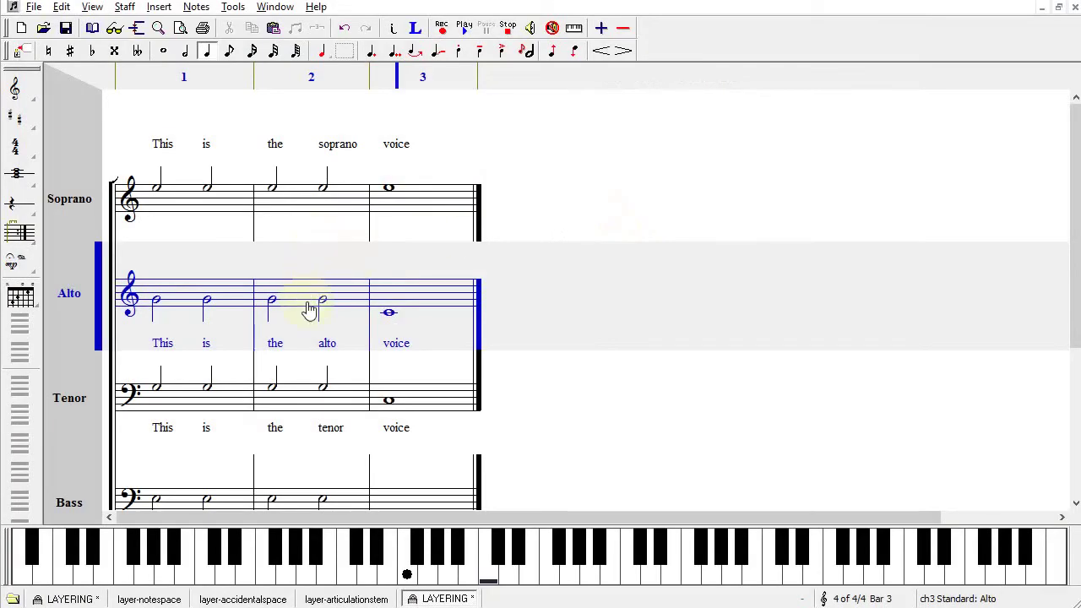
- Re-enable layering, turn Layering in Edit Mode off, and review the Soprano staff's connection options
{"action": "left_click", "coordinate": [136, 29]}
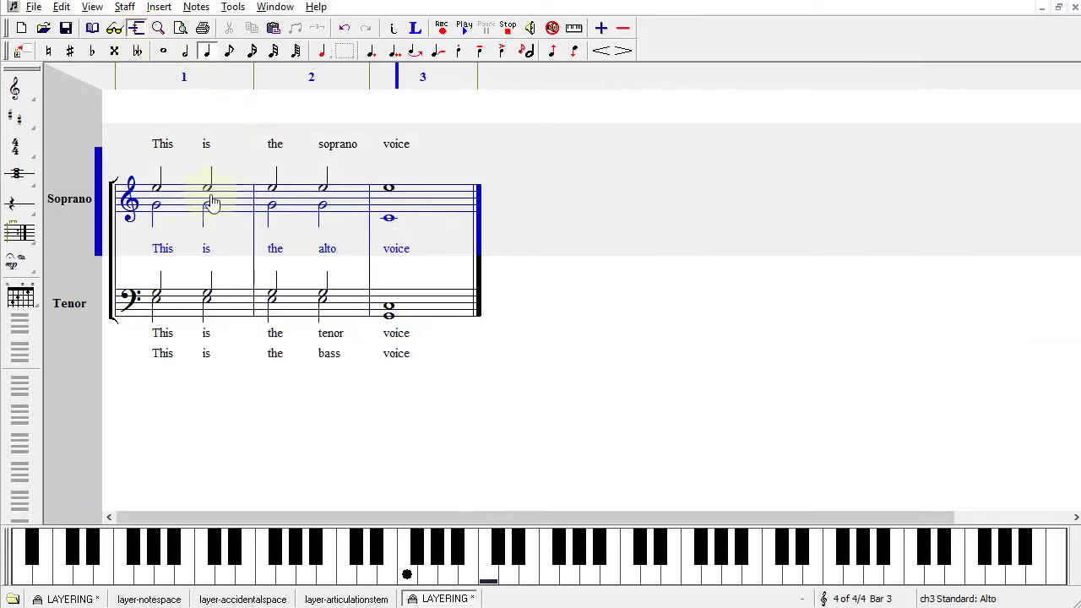
{"action": "left_click", "coordinate": [93, 7]}
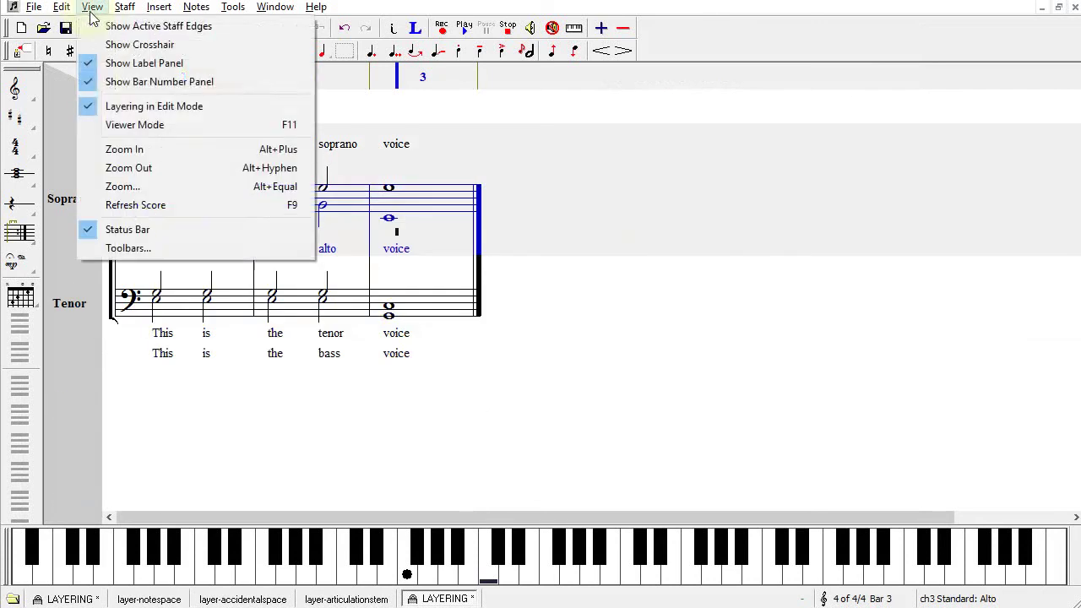
{"action": "left_click", "coordinate": [138, 109]}
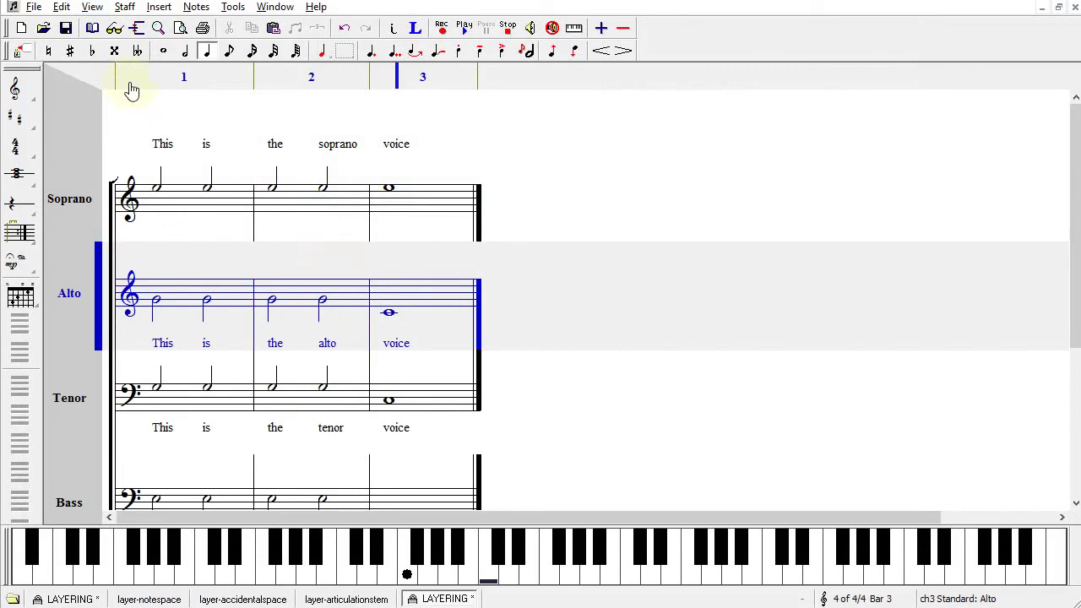
{"action": "right_click", "coordinate": [54, 205]}
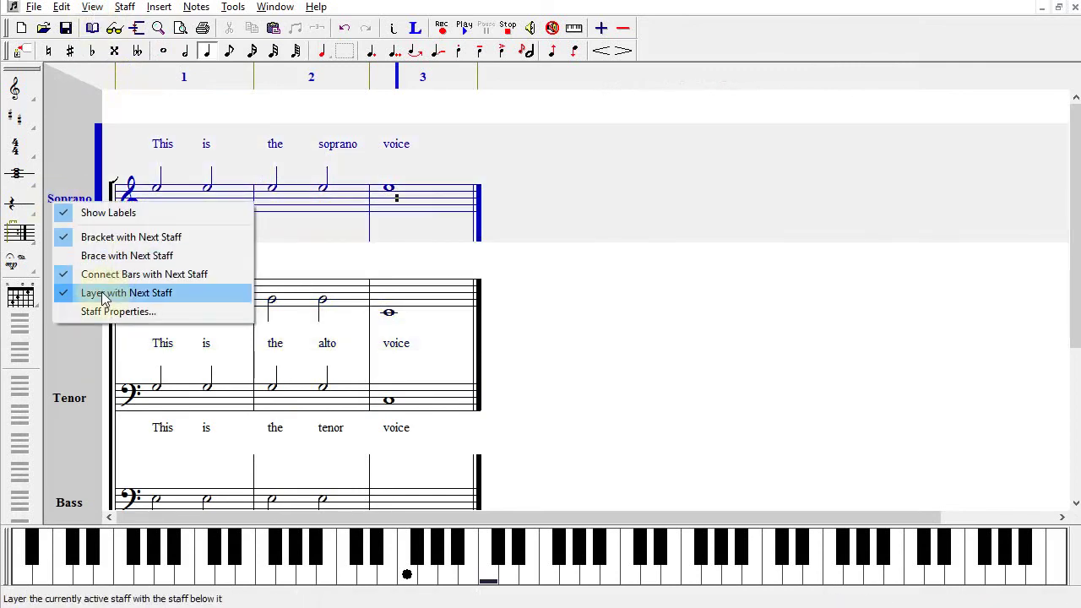
{"action": "key", "text": "Escape"}
- Confirm the Page Setup without changes and turn layering back on for editing
{"action": "key", "text": "alt"}
{"action": "key", "text": "f"}
{"action": "key", "text": "Down"}
{"action": "key", "text": "Down"}
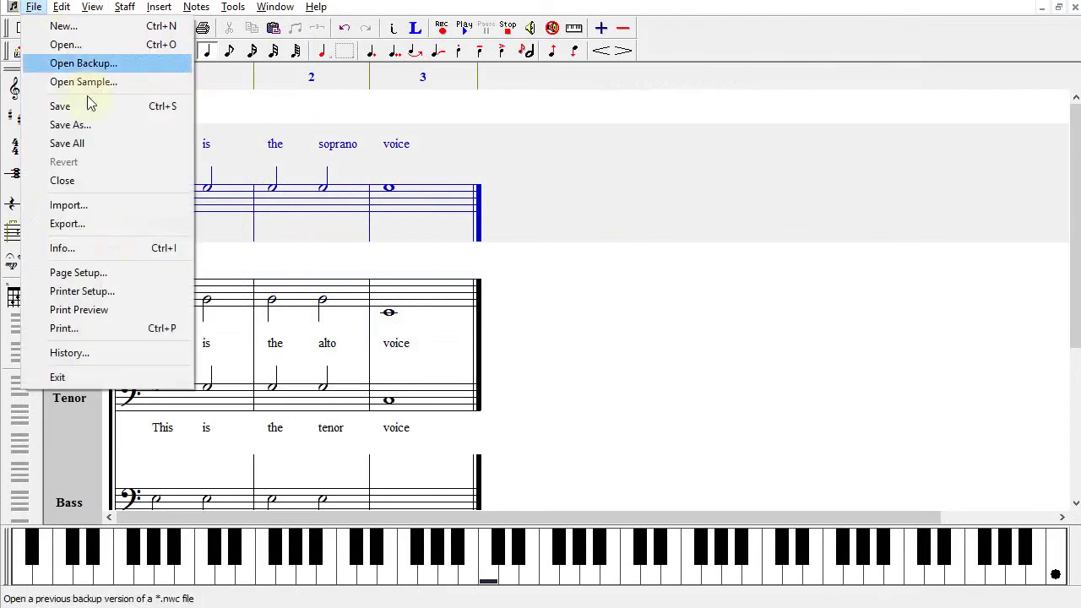
{"action": "left_click", "coordinate": [79, 273]}
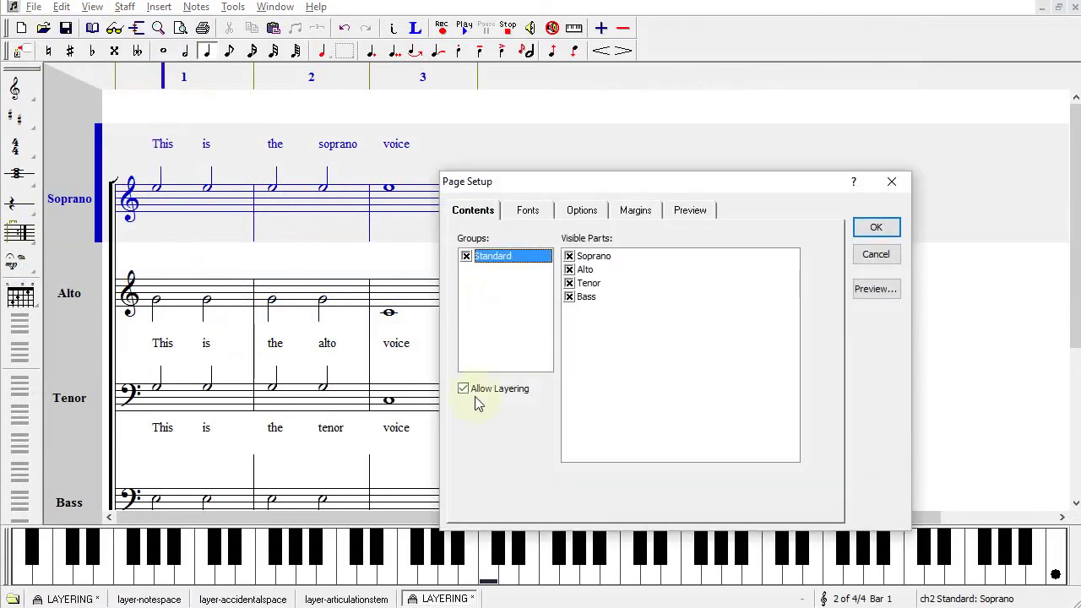
{"action": "left_click", "coordinate": [876, 230]}
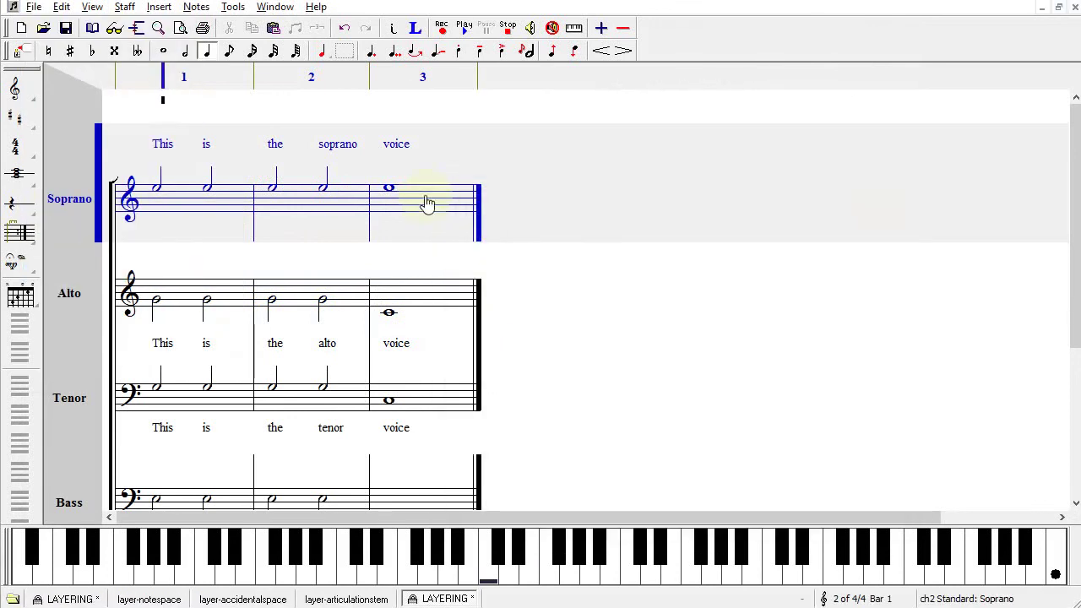
{"action": "left_click", "coordinate": [137, 29]}
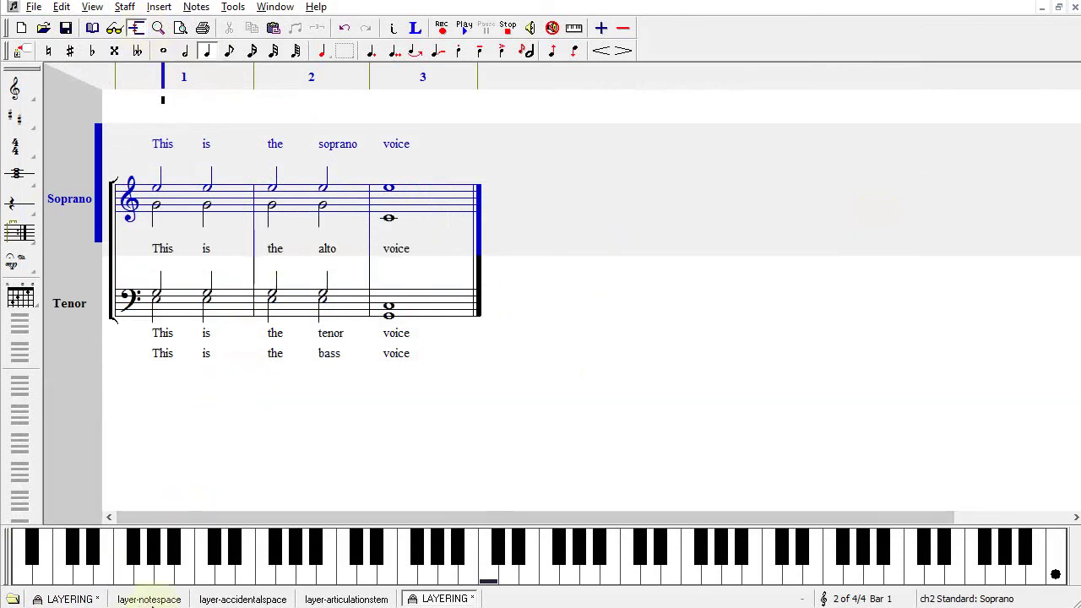
- In layer-notespace, split the staves, edit the lower half note's extra note spacing, then relayer
{"action": "left_click", "coordinate": [150, 601]}
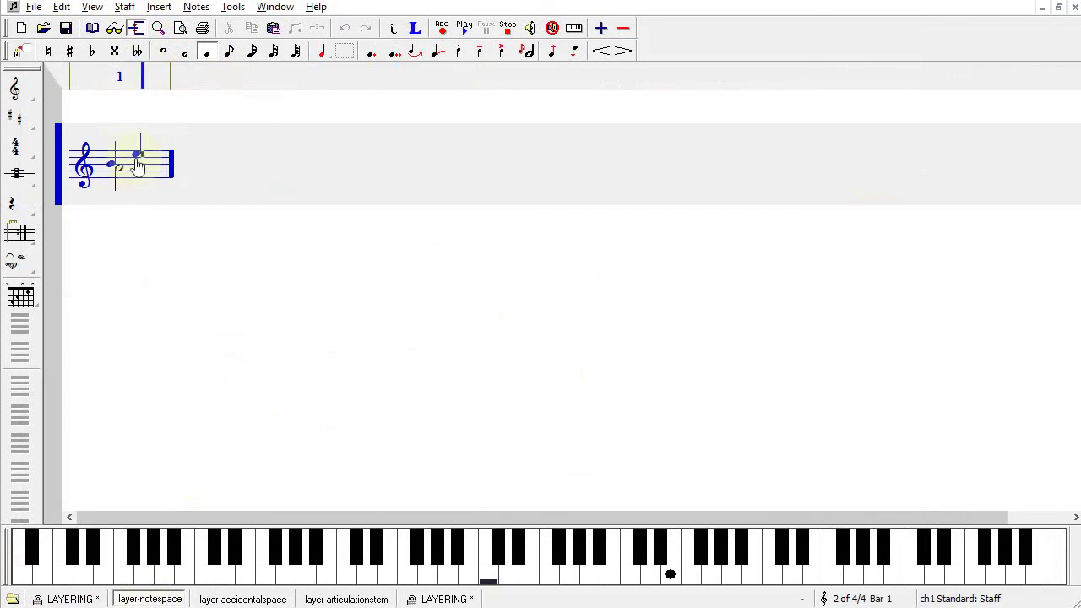
{"action": "left_click", "coordinate": [136, 28]}
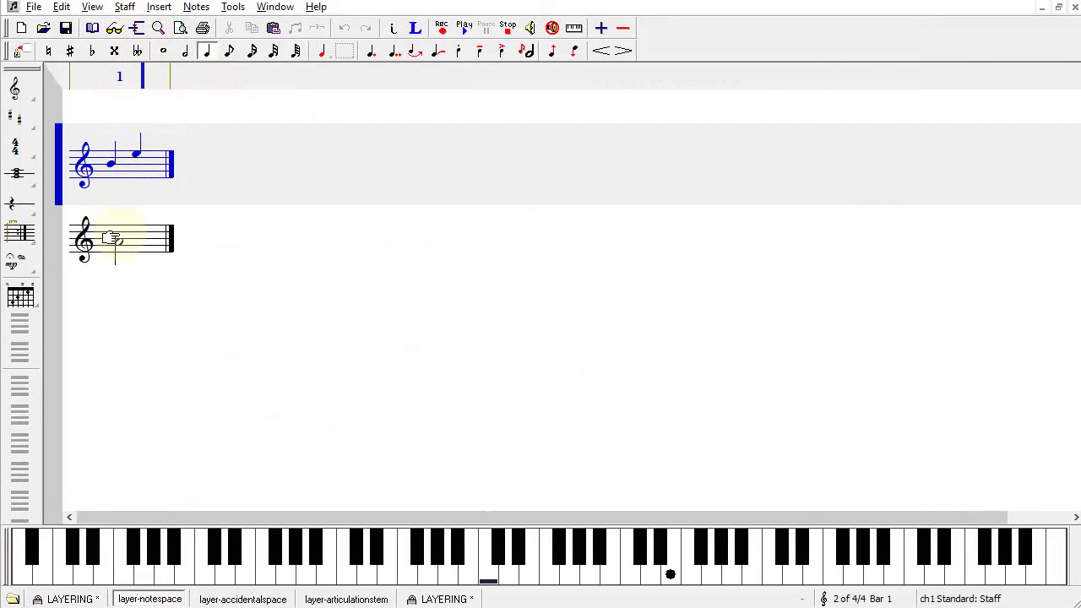
{"action": "left_click", "coordinate": [152, 251]}
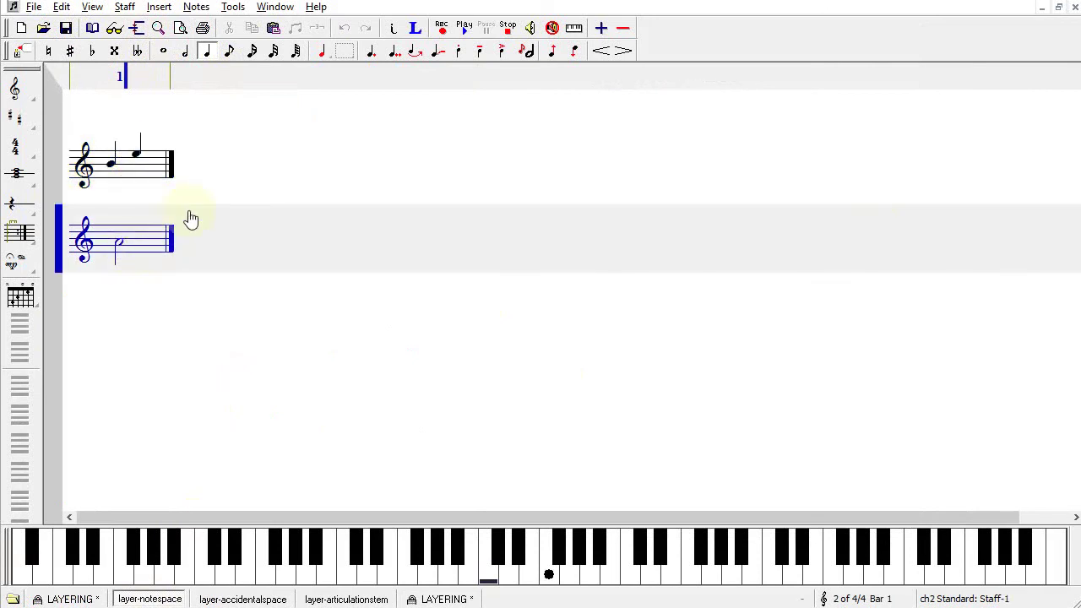
{"action": "key", "text": "shift+Right"}
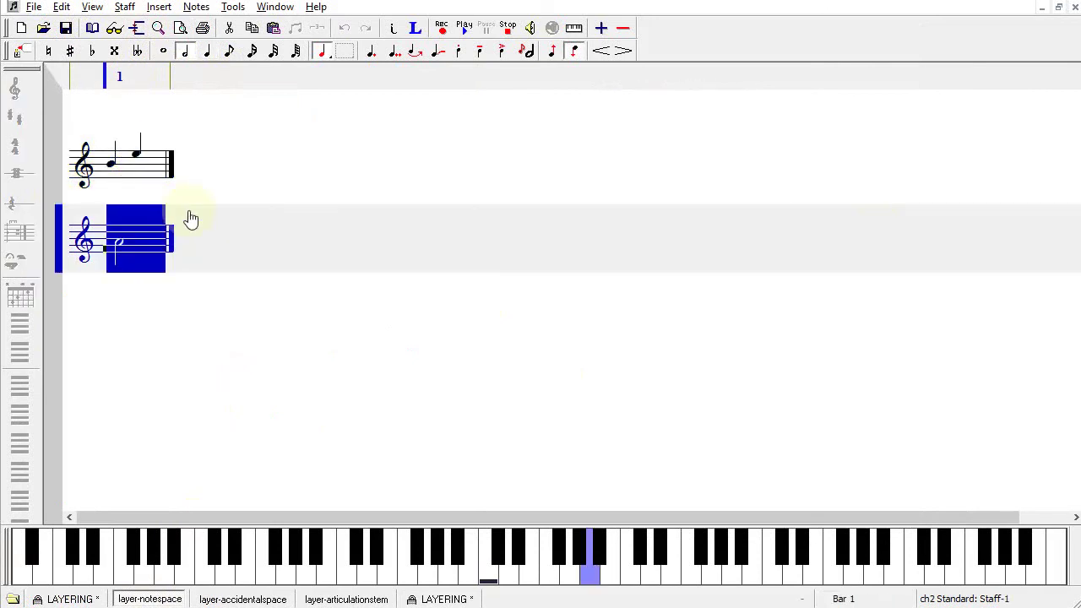
{"action": "key", "text": "alt+Return"}
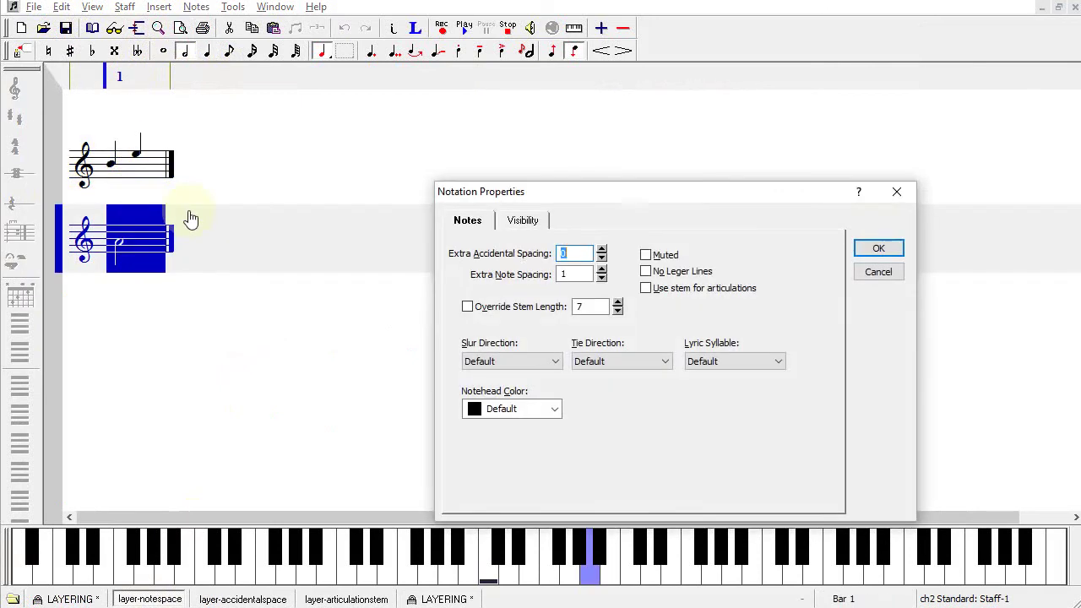
{"action": "left_click", "coordinate": [602, 279]}
{"action": "left_click", "coordinate": [878, 248]}
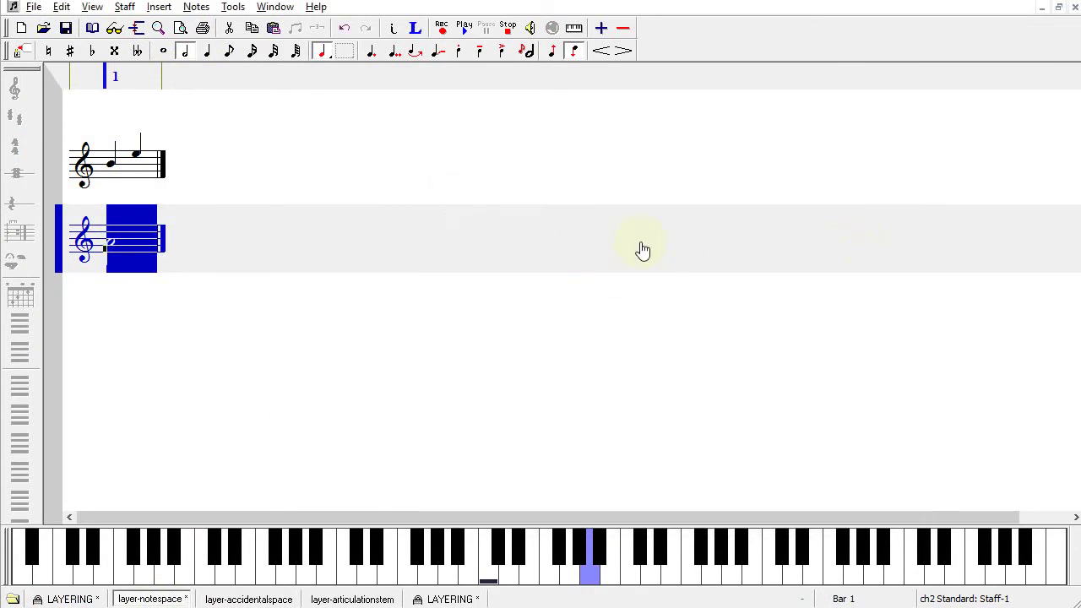
{"action": "left_click", "coordinate": [136, 28]}
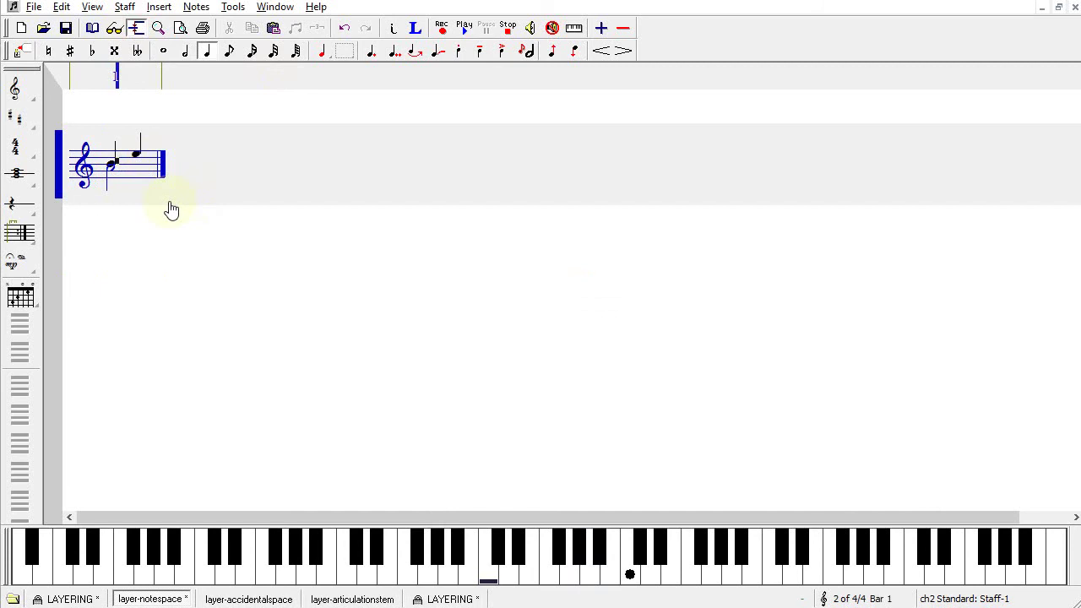
- Give the second staff's half note Extra Note Spacing 1 and layer the staves again
{"action": "left_click", "coordinate": [136, 27]}
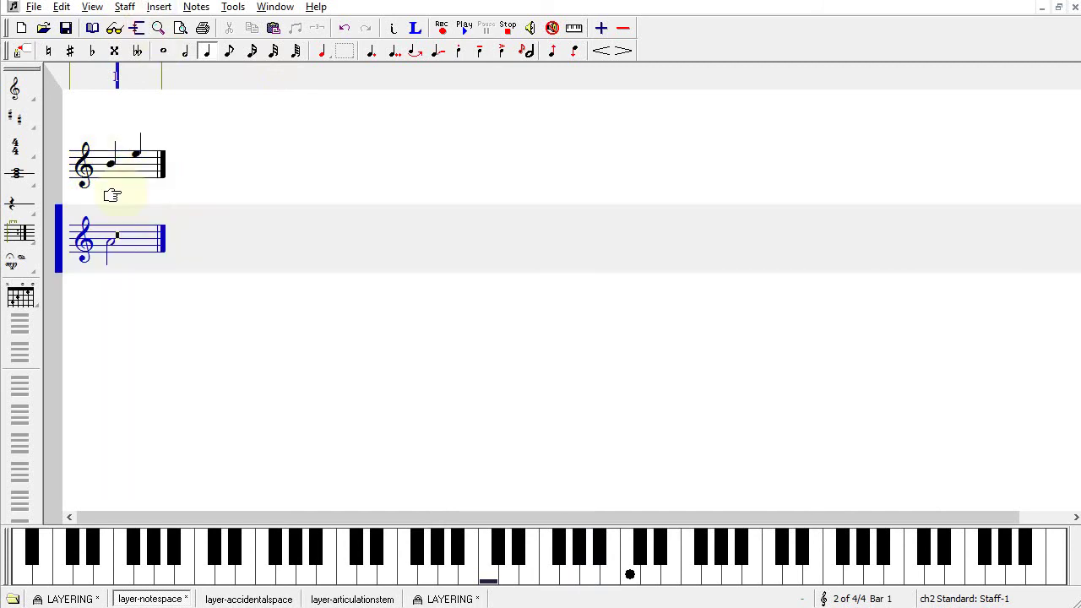
{"action": "double_click", "coordinate": [111, 197]}
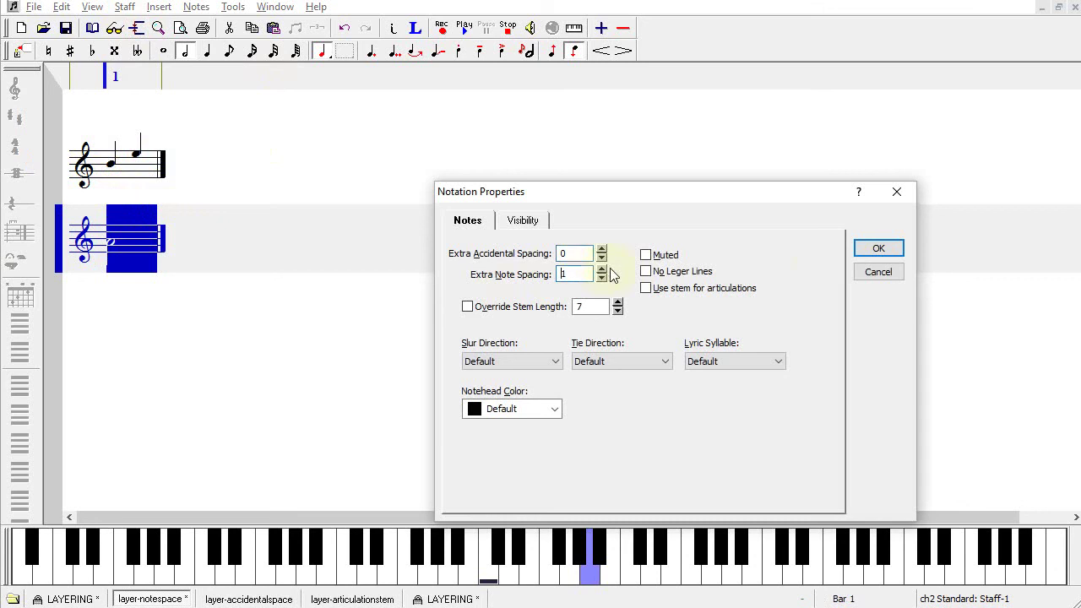
{"action": "left_click", "coordinate": [878, 246]}
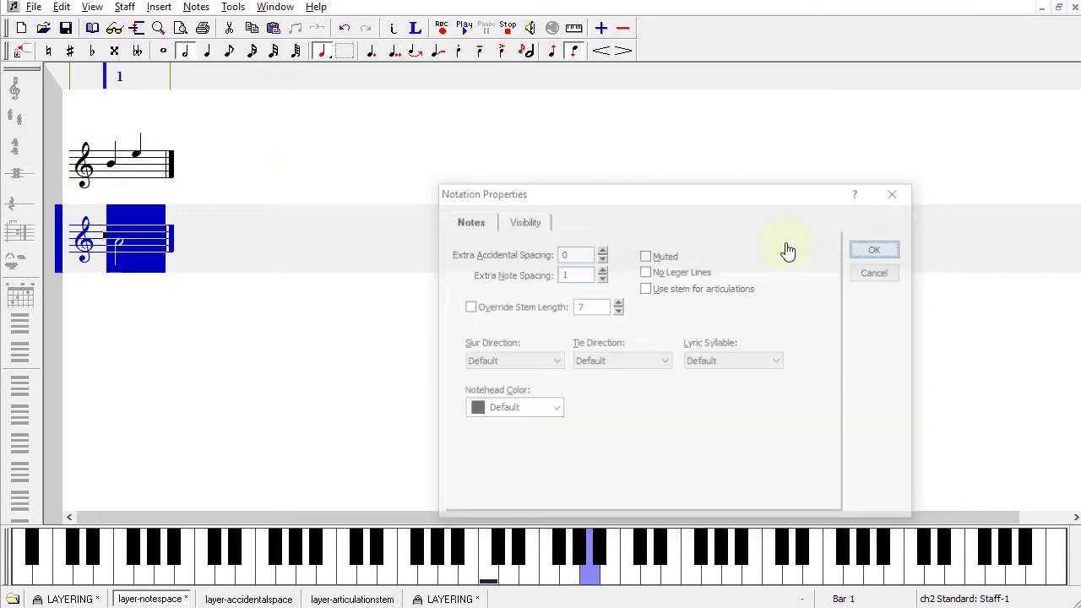
{"action": "left_click", "coordinate": [135, 28]}
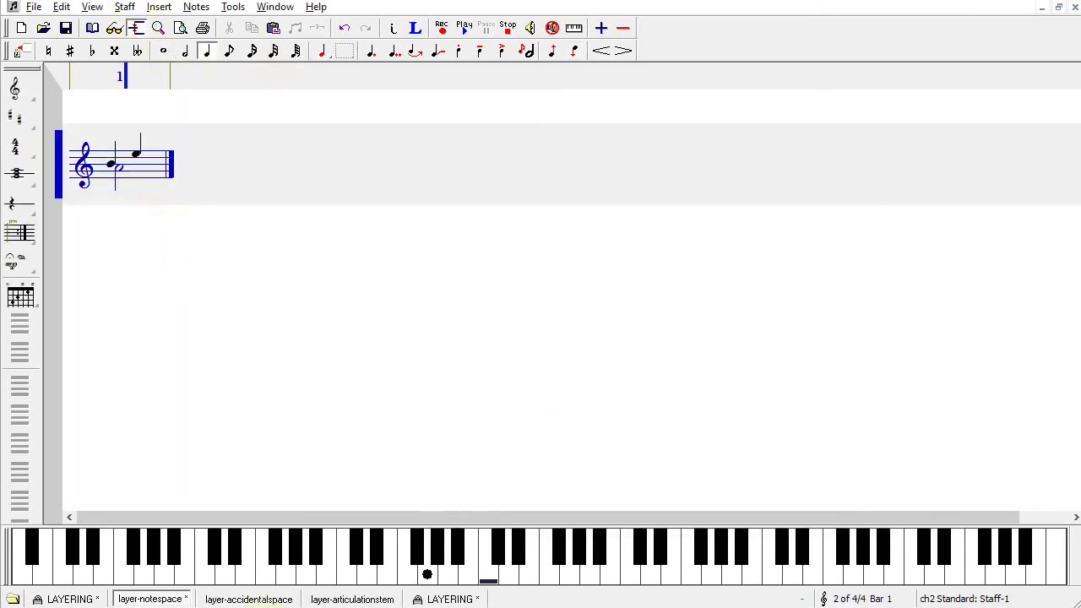
- In layer-accidentalspace, split the staves, edit the top sharp note's properties, and relayer to preview
{"action": "left_click", "coordinate": [272, 600]}
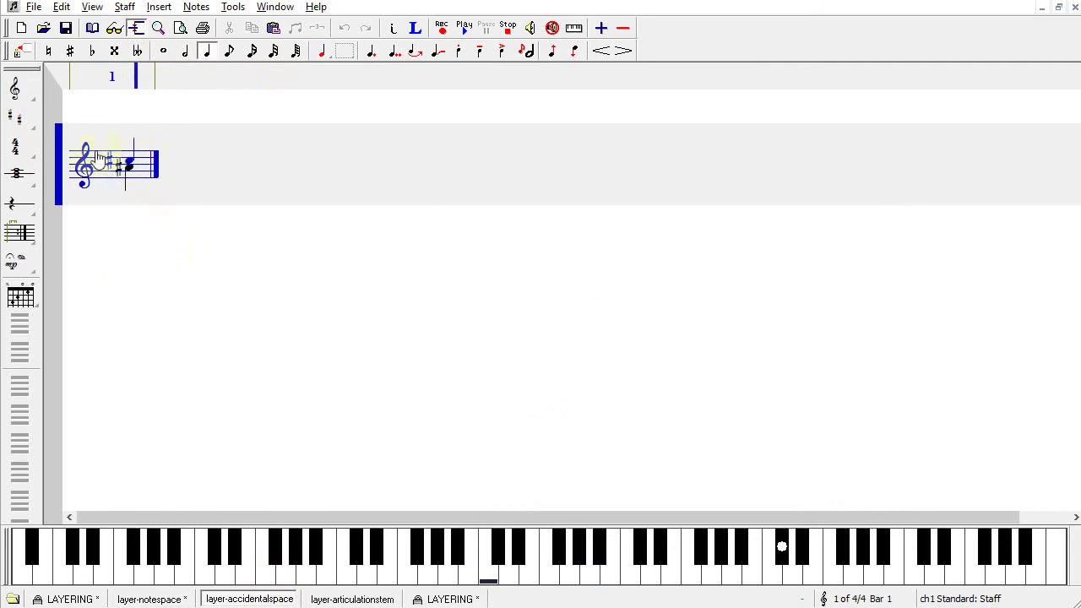
{"action": "left_click", "coordinate": [137, 29]}
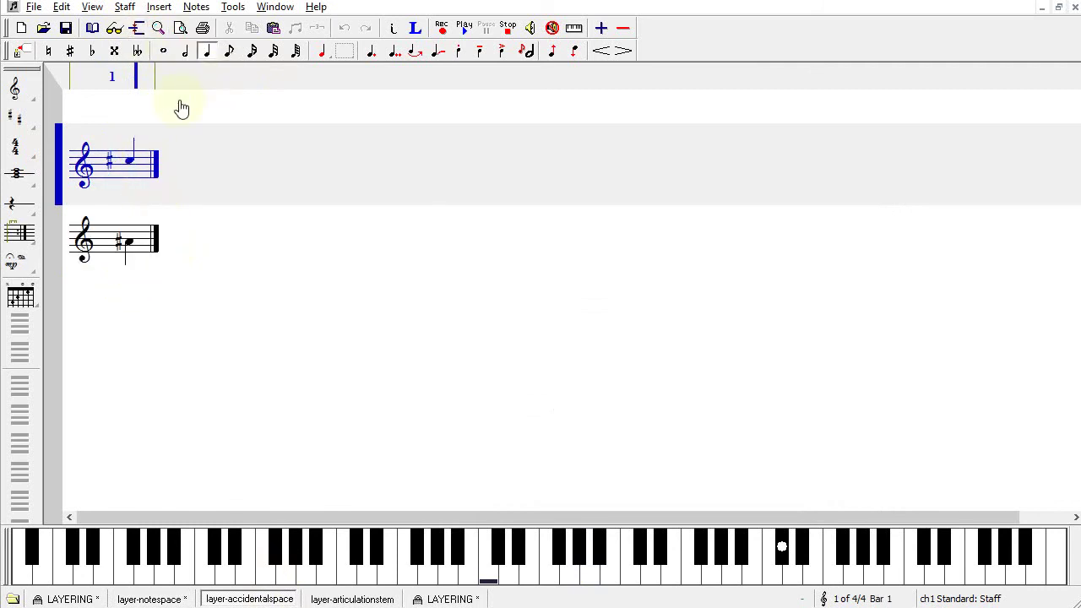
{"action": "key", "text": "shift+Left"}
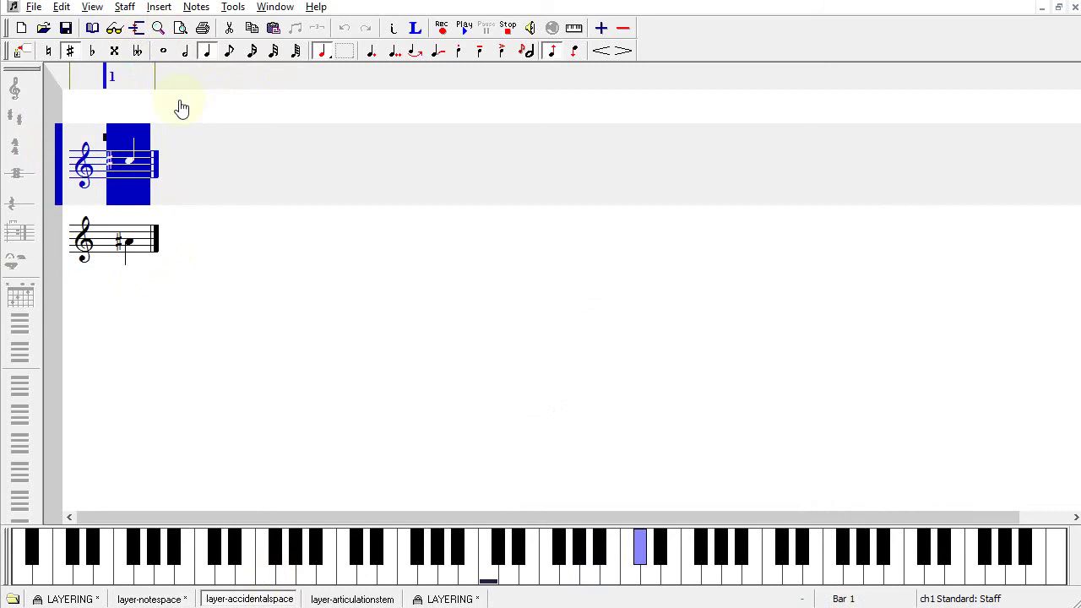
{"action": "key", "text": "alt+Return"}
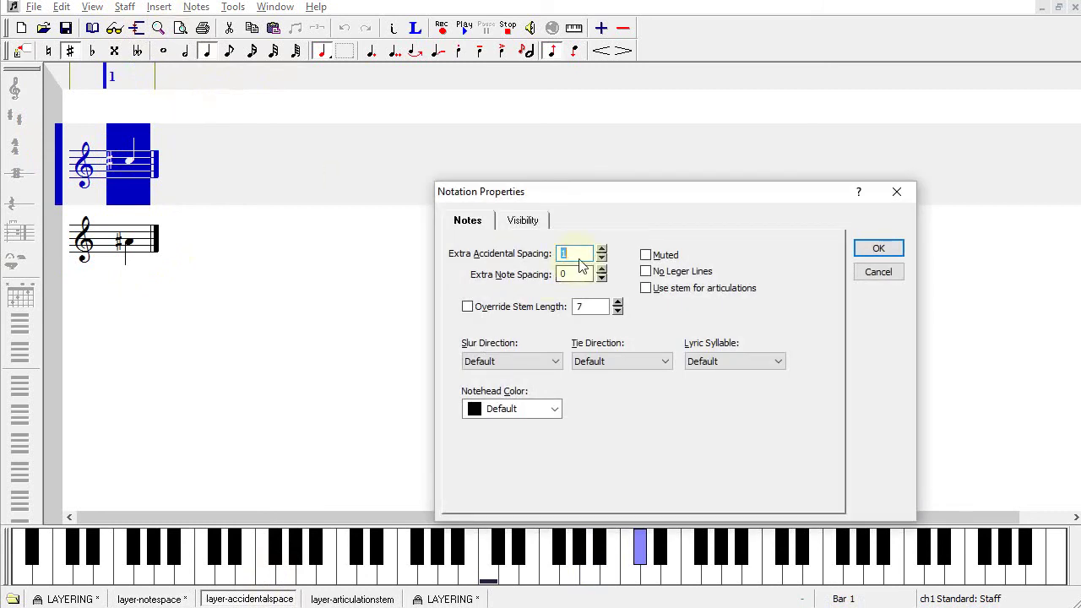
{"action": "type", "text": "5"}
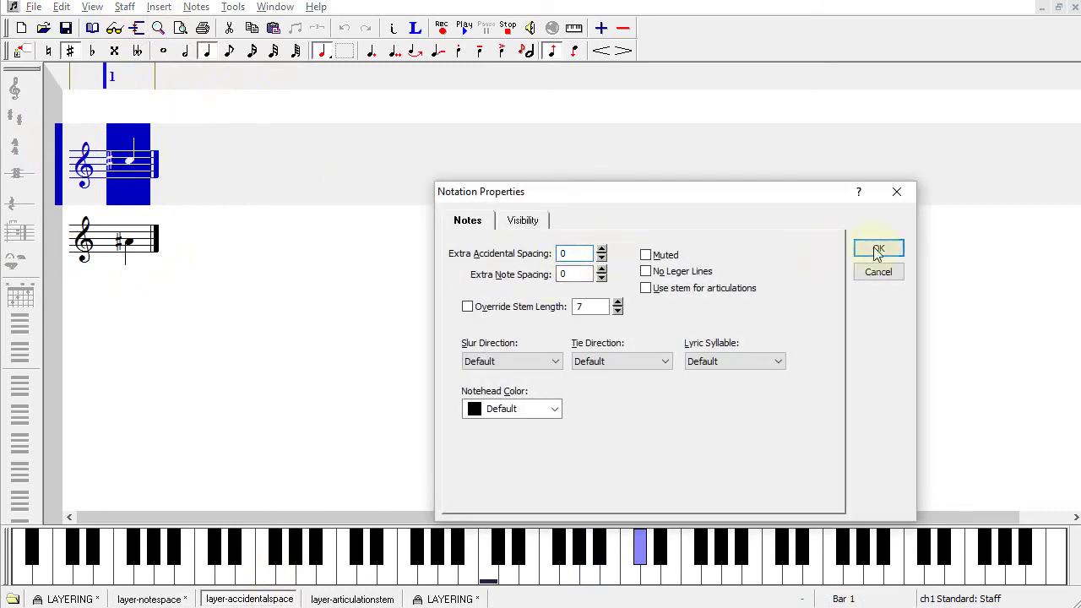
{"action": "left_click", "coordinate": [878, 248]}
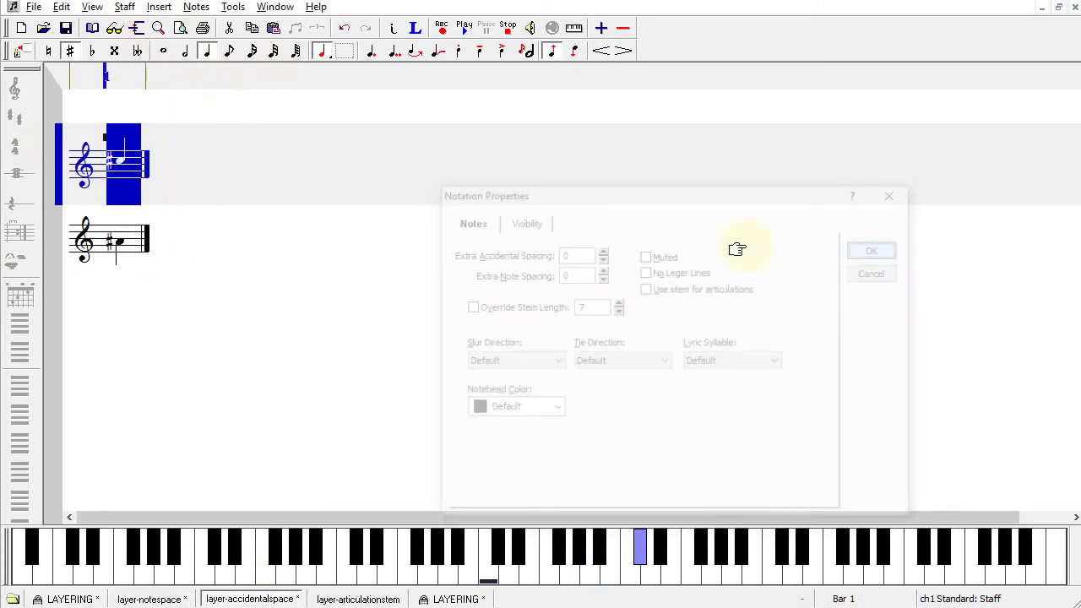
{"action": "left_click", "coordinate": [136, 28]}
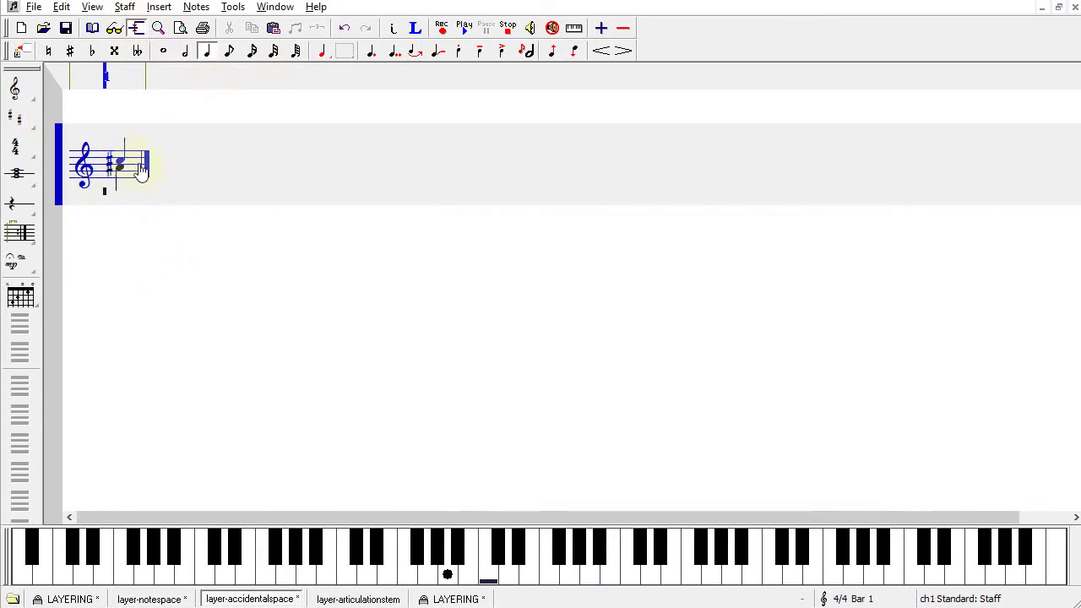
- Set Extra Accidental Spacing 1 on the top staff's sharp note and relayer the staves
{"action": "left_click", "coordinate": [136, 28]}
{"action": "left_click", "coordinate": [118, 167]}
{"action": "double_click", "coordinate": [119, 167]}
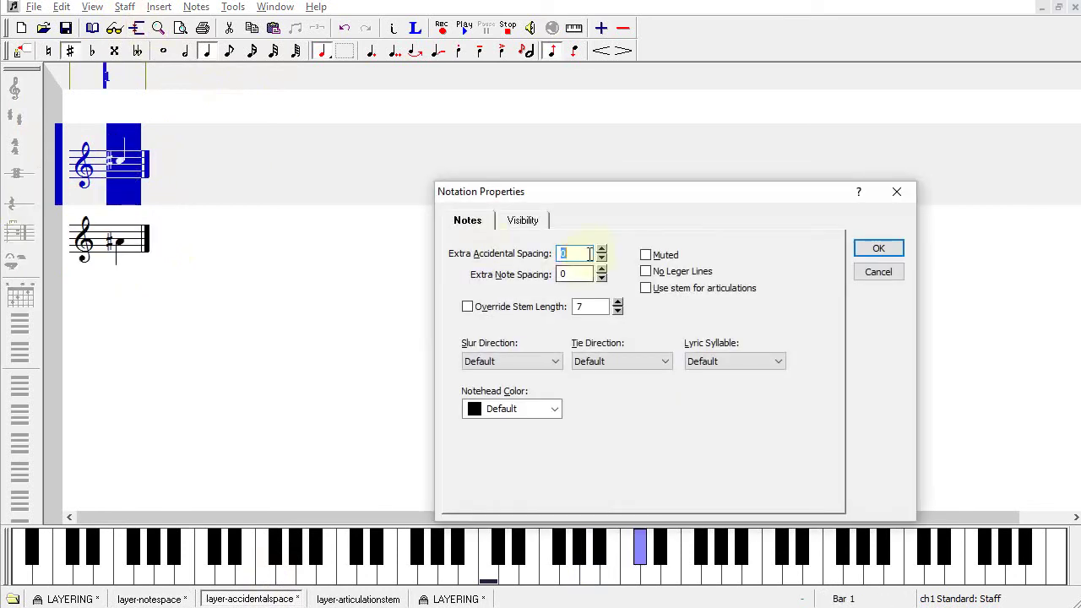
{"action": "left_click", "coordinate": [602, 251]}
{"action": "left_click", "coordinate": [878, 247]}
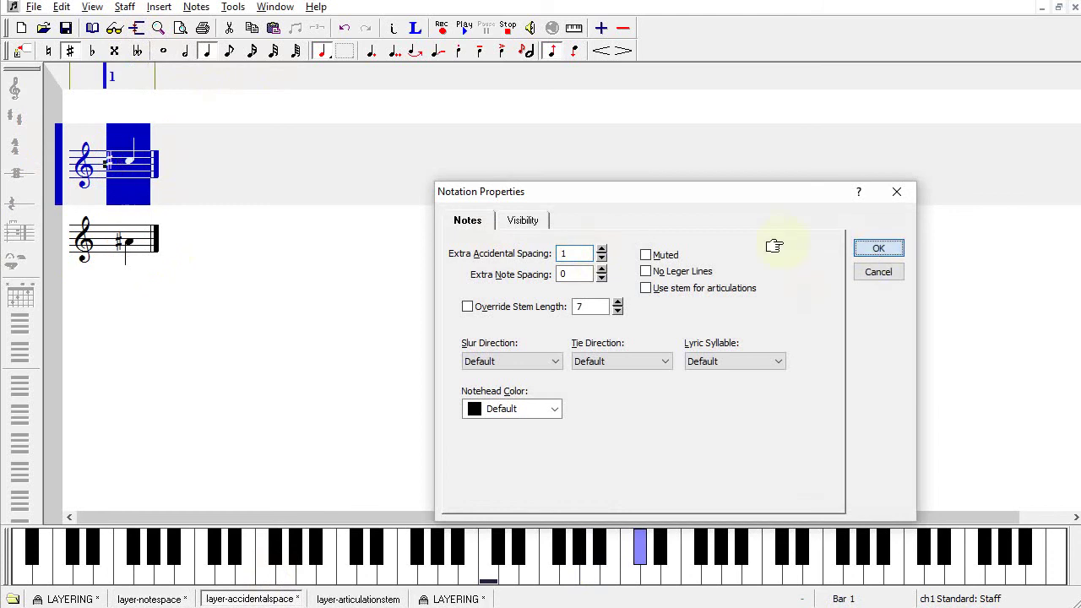
{"action": "left_click", "coordinate": [136, 28]}
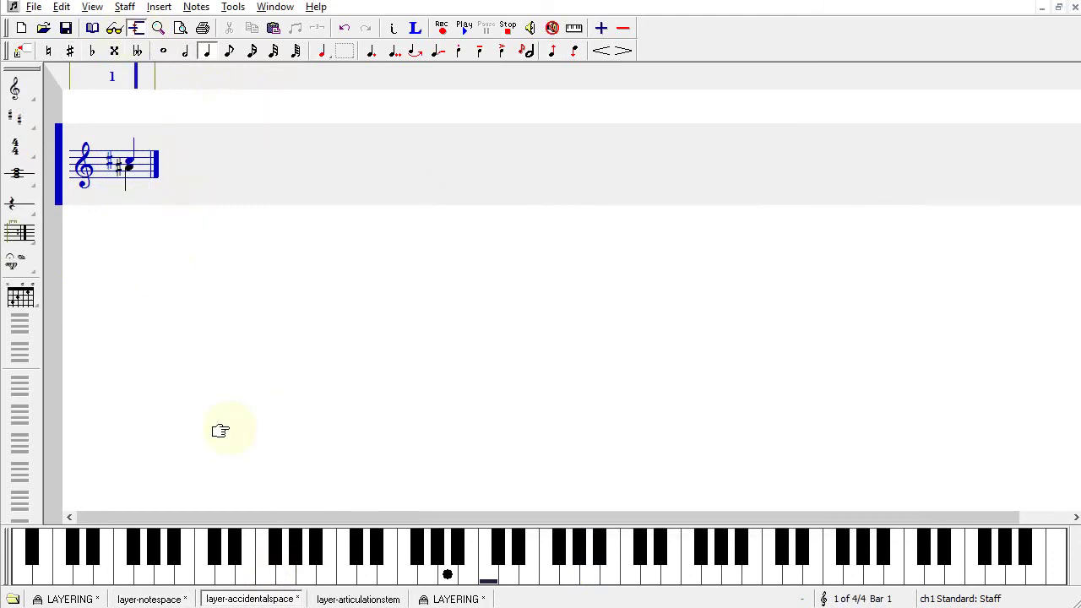
- In layer-articulationstem, split the staves, inspect the top note's properties, and relayer to preview
{"action": "left_click", "coordinate": [349, 599]}
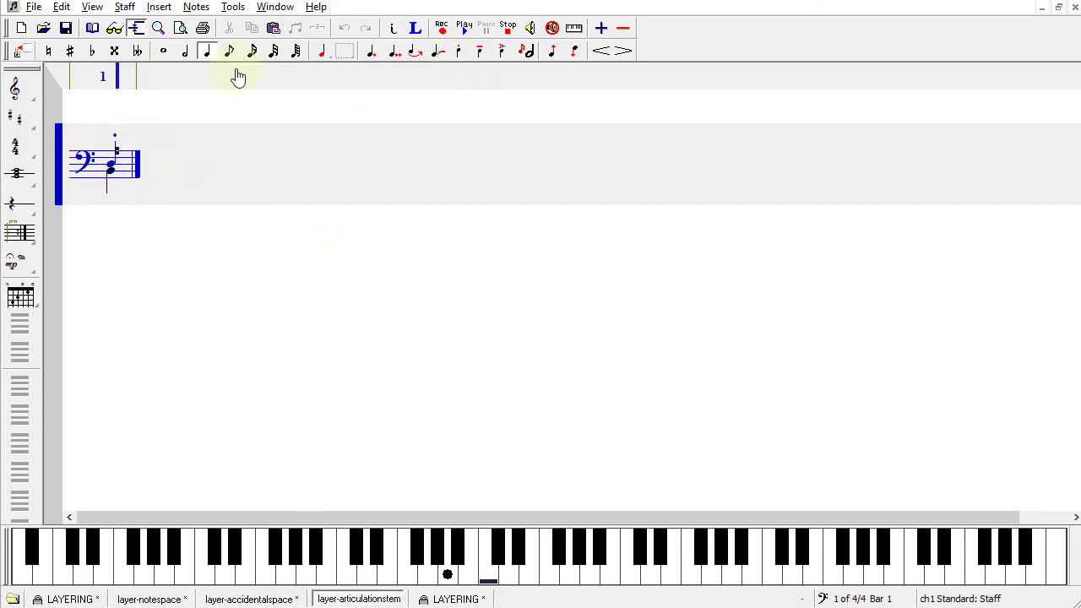
{"action": "left_click", "coordinate": [137, 28]}
{"action": "key", "text": "shift+Left"}
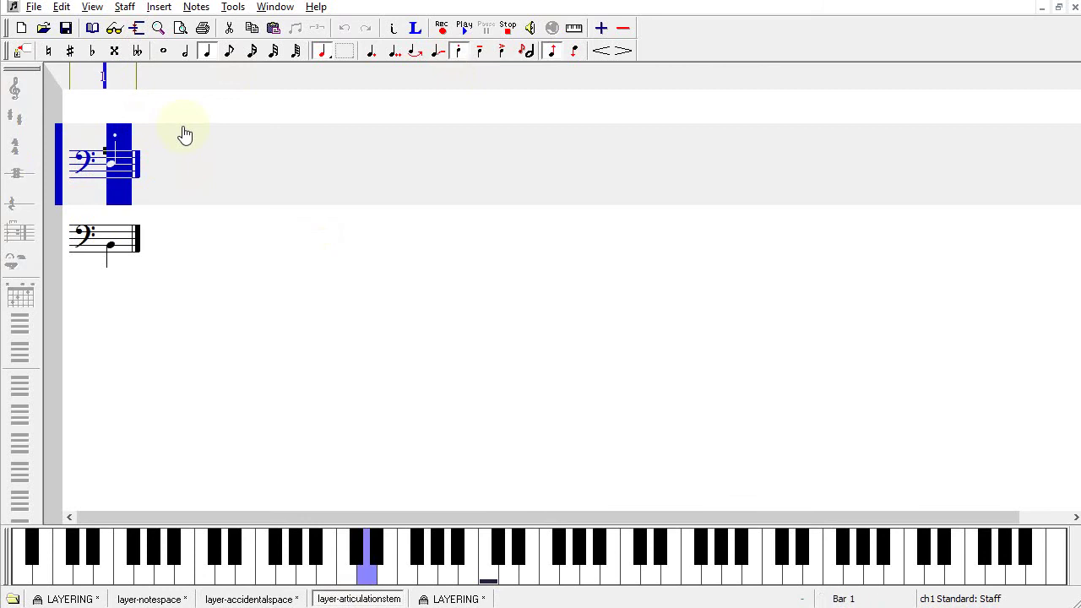
{"action": "key", "text": "alt+Return"}
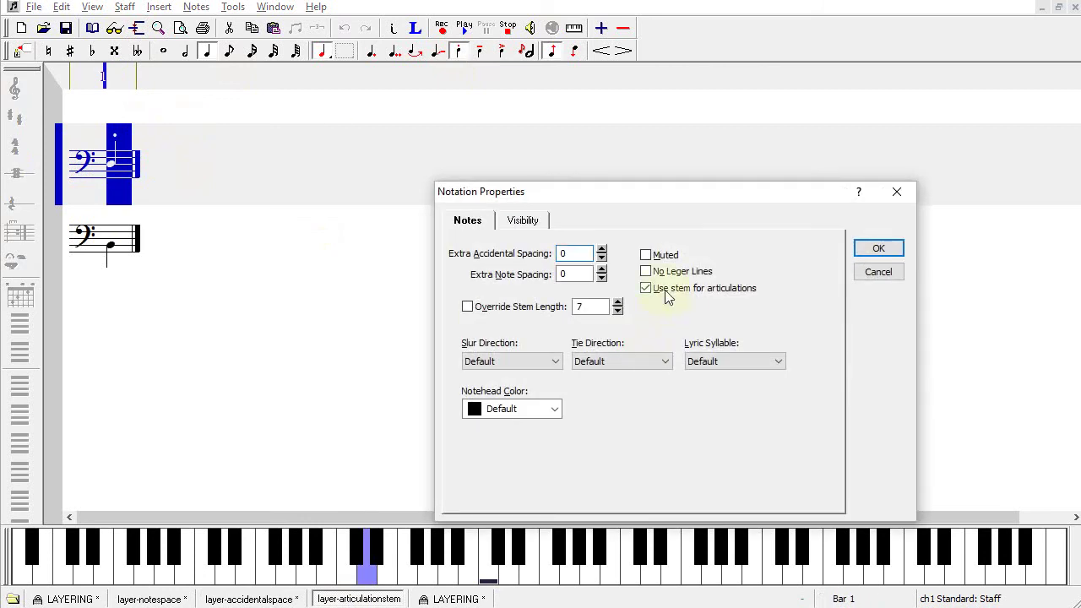
{"action": "left_click", "coordinate": [879, 247]}
{"action": "left_click", "coordinate": [121, 174]}
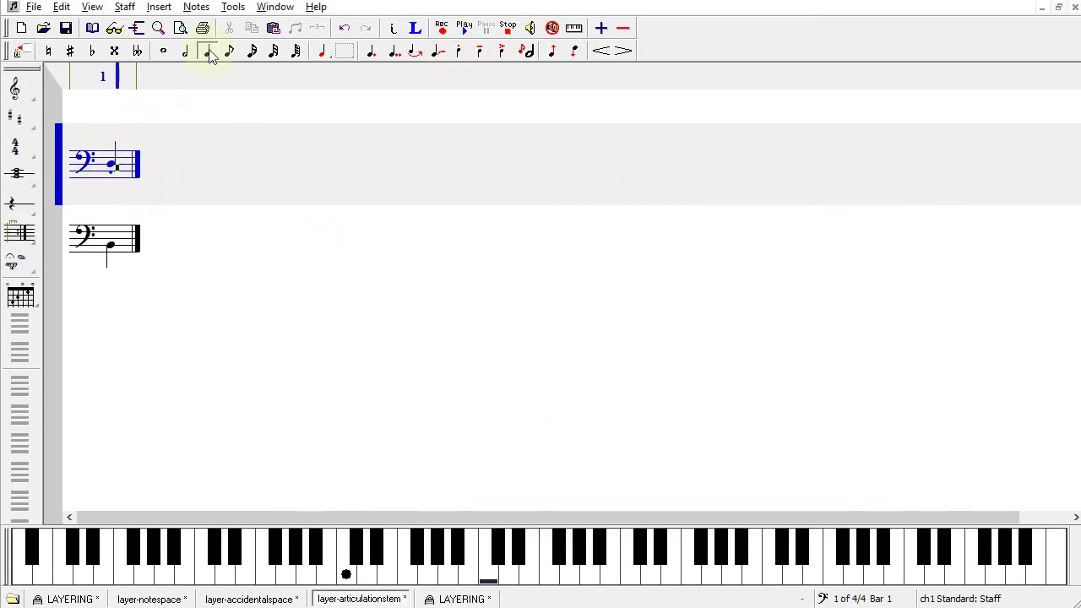
{"action": "left_click", "coordinate": [136, 28]}
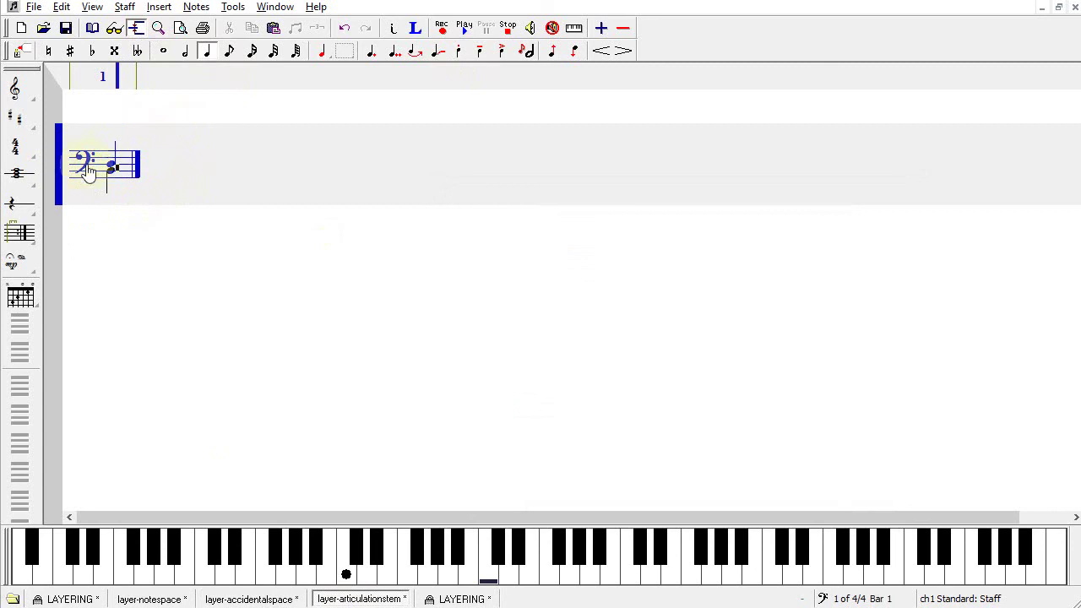
- Turn on Use stem for articulations for the top note and layer the staves again
{"action": "left_click", "coordinate": [135, 28]}
{"action": "key", "text": "space"}
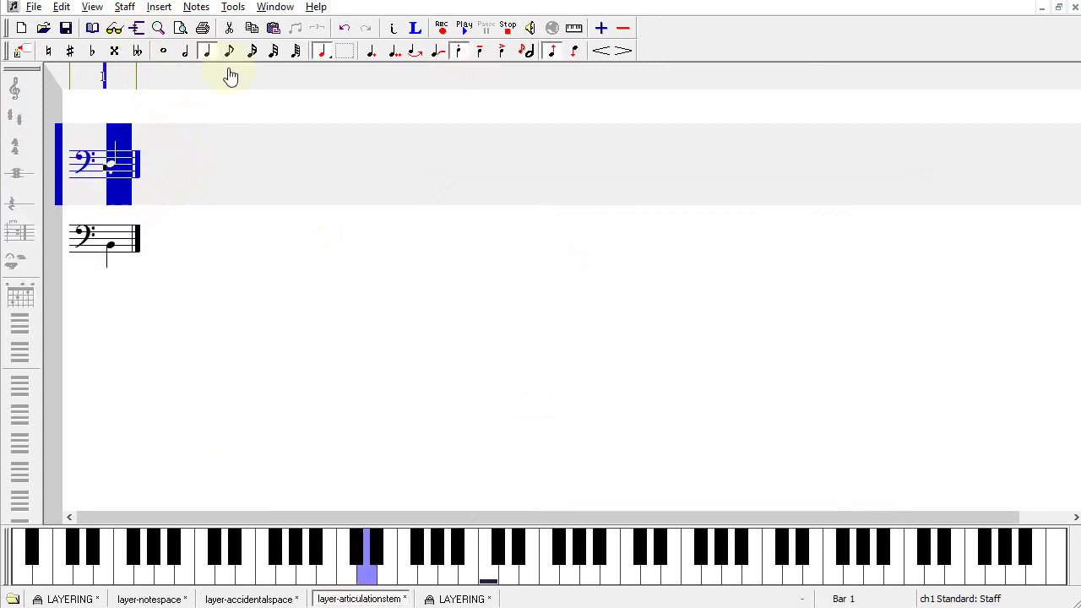
{"action": "key", "text": "alt+Return"}
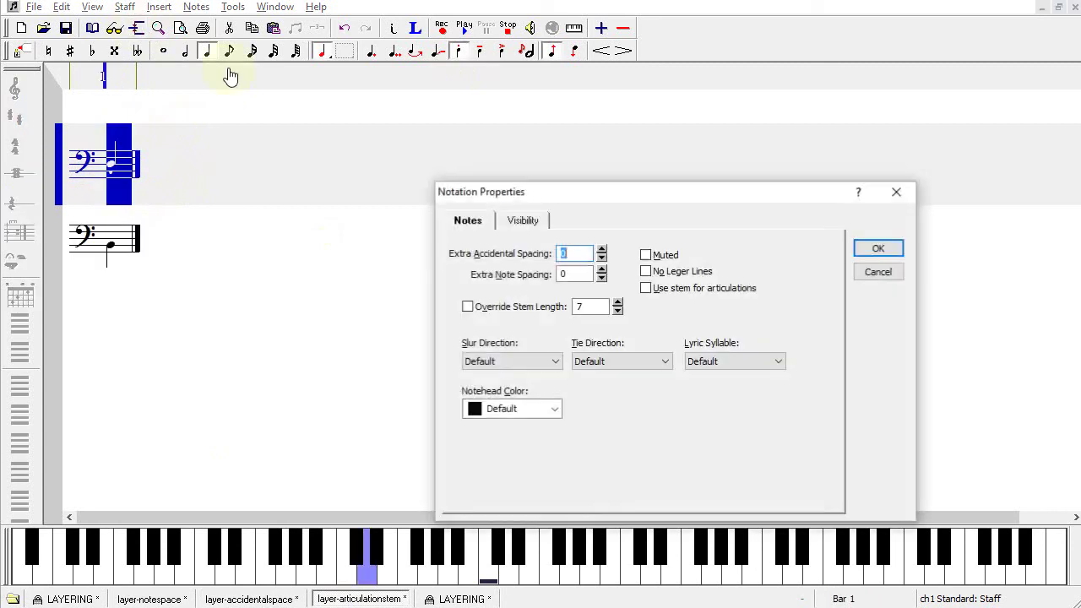
{"action": "left_click", "coordinate": [646, 288]}
{"action": "left_click", "coordinate": [879, 249]}
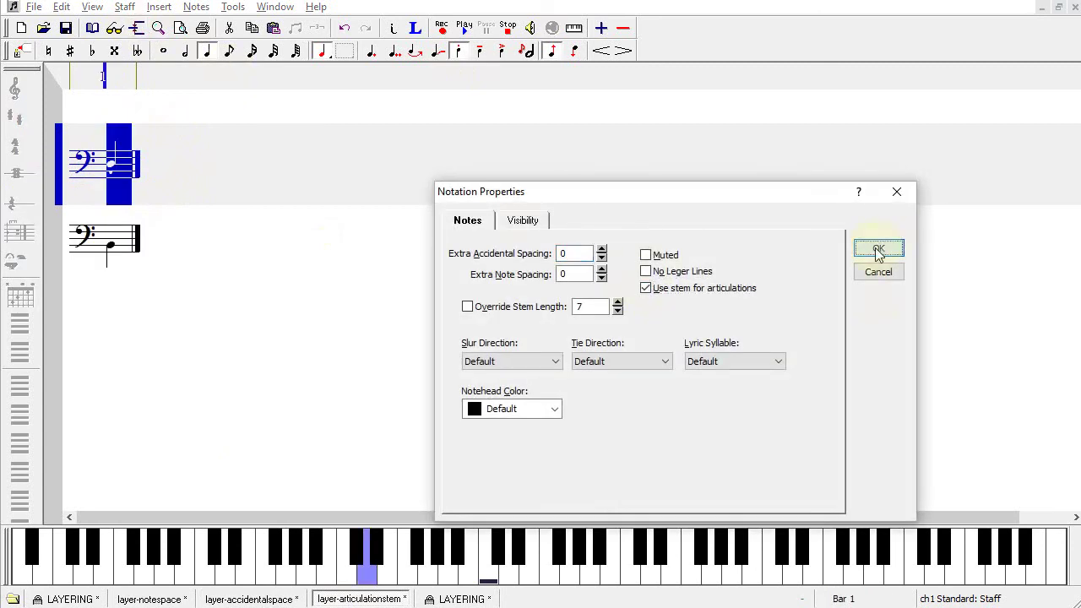
{"action": "left_click", "coordinate": [136, 28]}
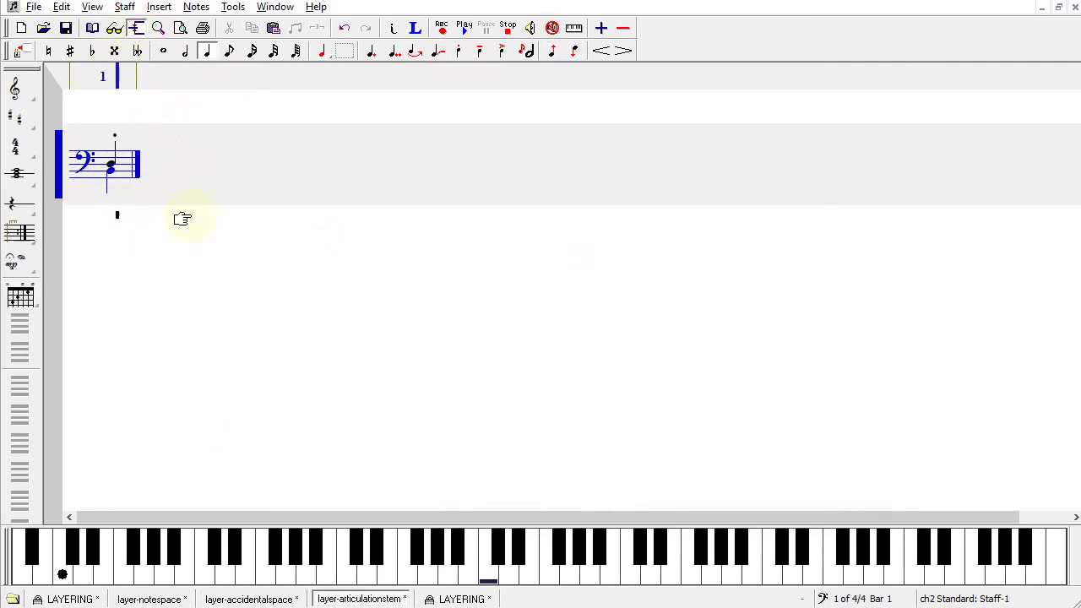